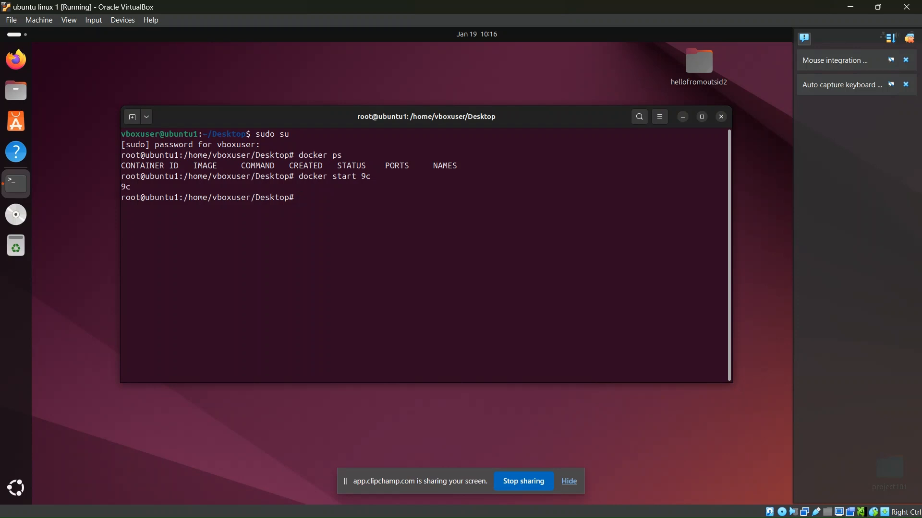
- List the running Docker containers and request localhost:8000 with curl in the Ubuntu terminal
type("ps")
key("Return")
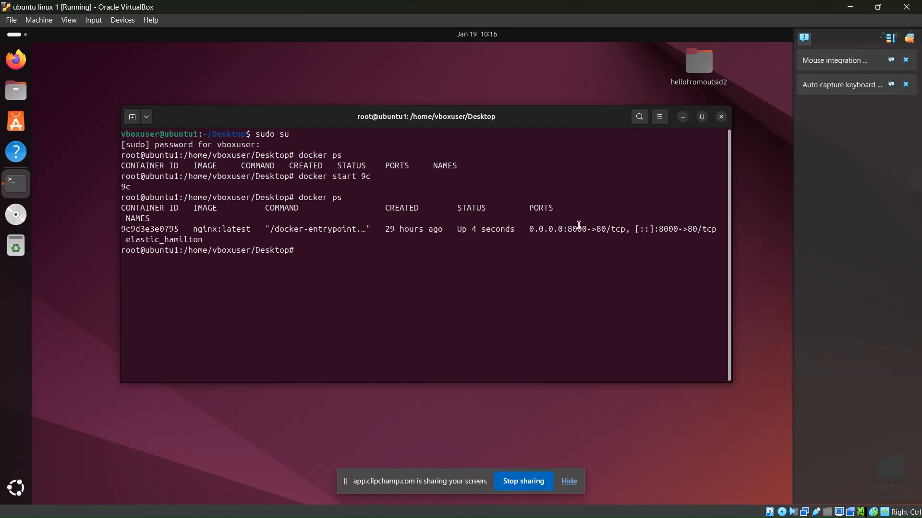
mouse_move(428, 7)
left_mouse_down()
mouse_move(419, 115)
mouse_move(419, 1)
left_mouse_up()
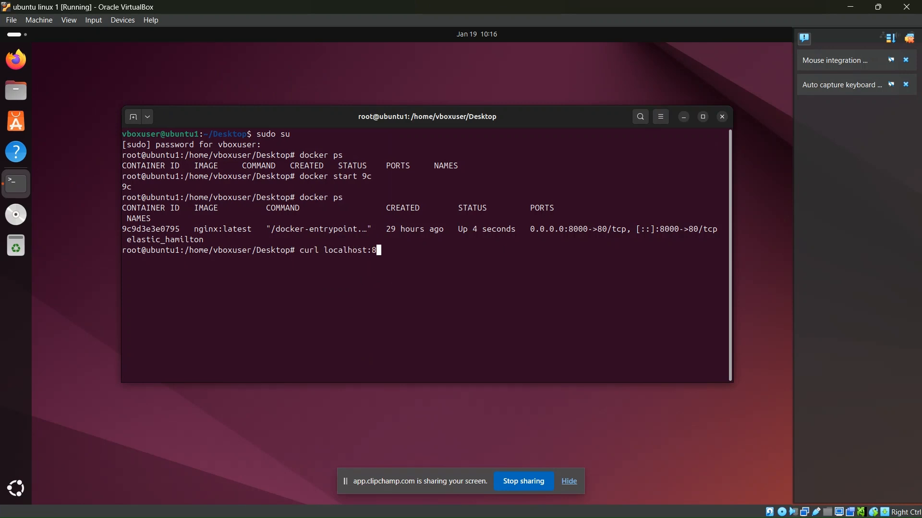
key("Return")
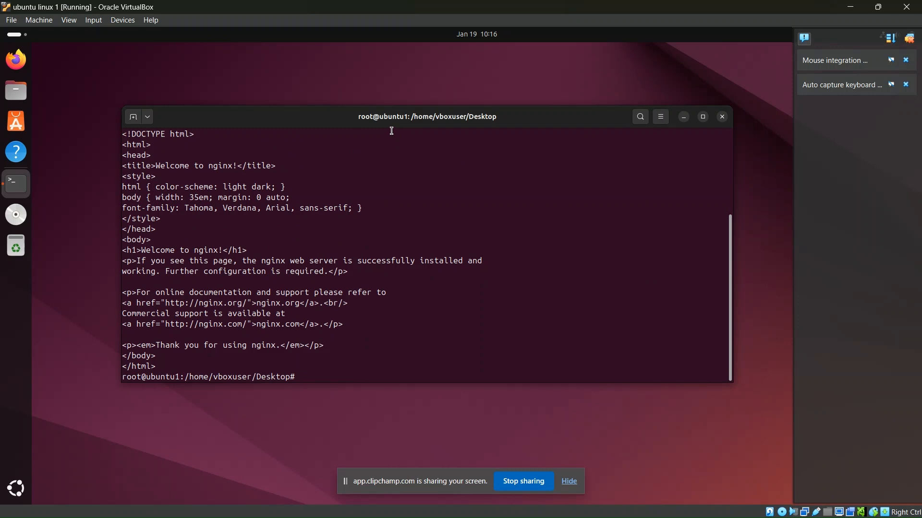
- Open Windows PowerShell on the host machine and move its window clear of the VirtualBox Manager toolbar
mouse_move(557, 504)
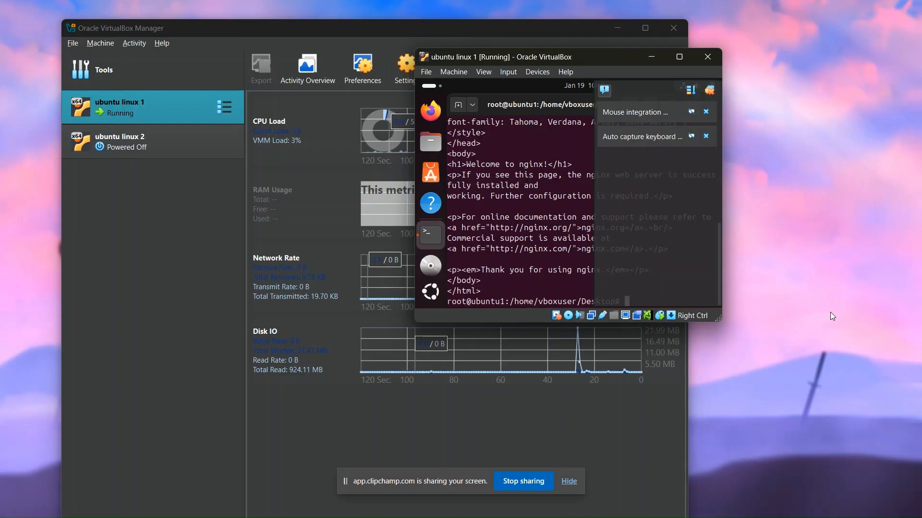
mouse_move(870, 492)
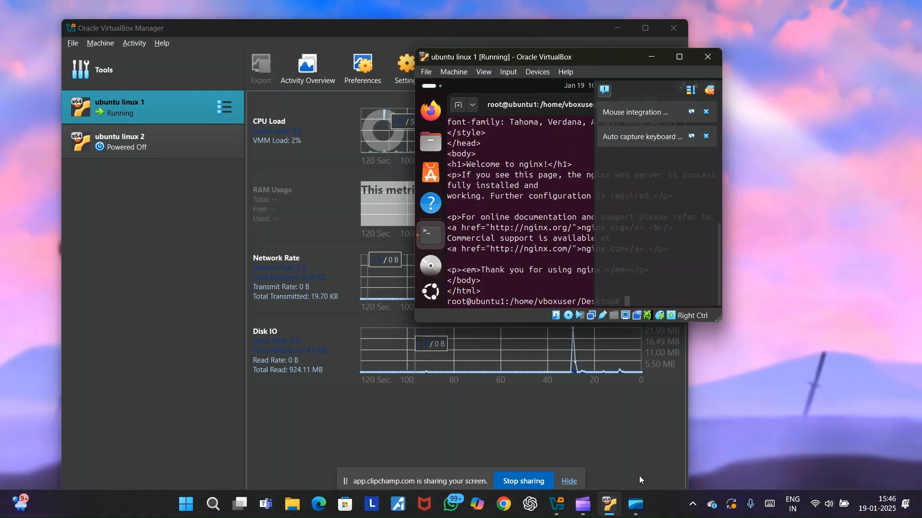
left_click(213, 505)
type("powe")
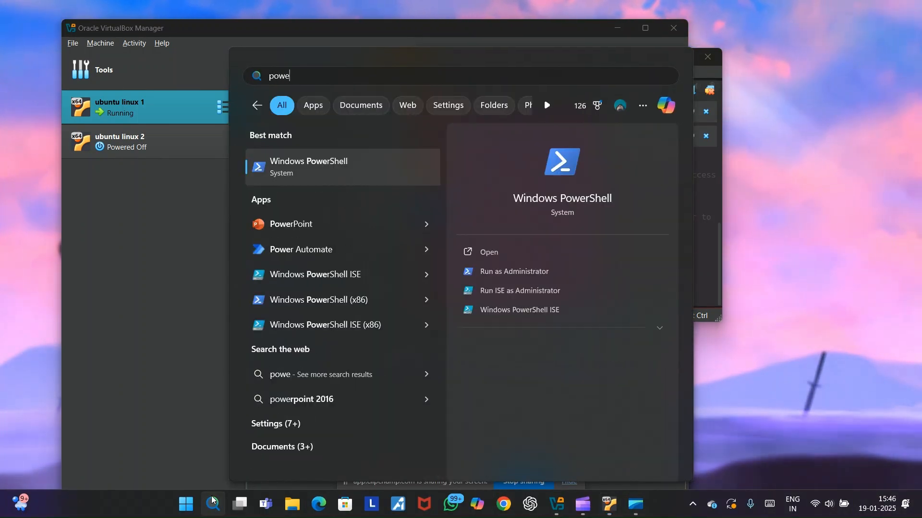
key("Return")
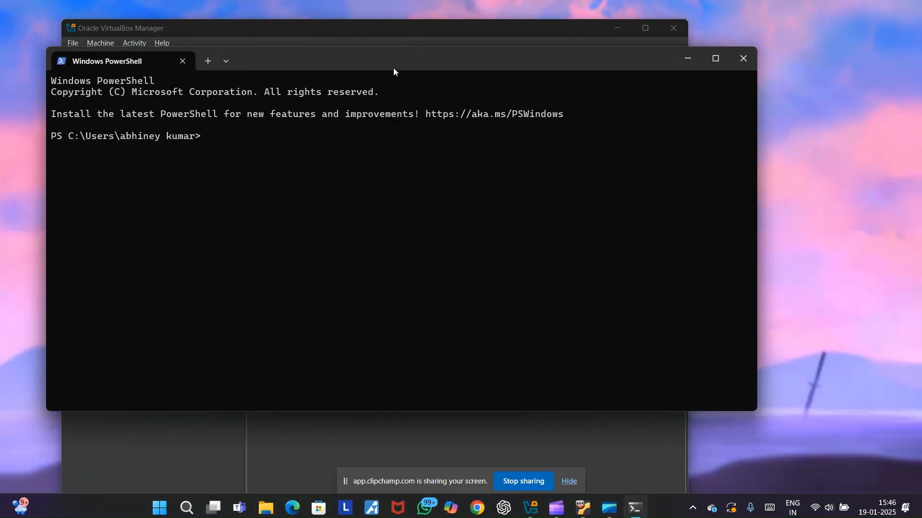
left_click_drag(393, 70, 413, 122)
- Run curl.exe localhost:8000 from the host's PowerShell to test access to the nginx container
type("curl")
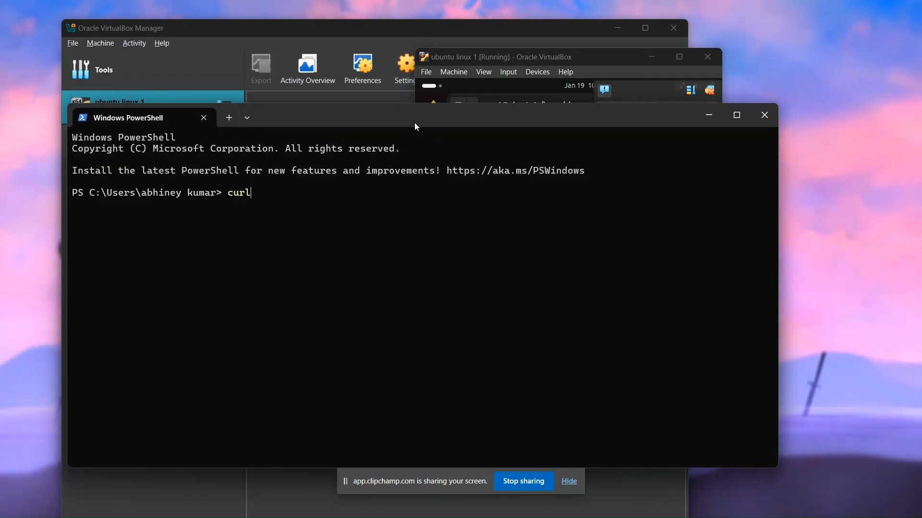
type(".exe local")
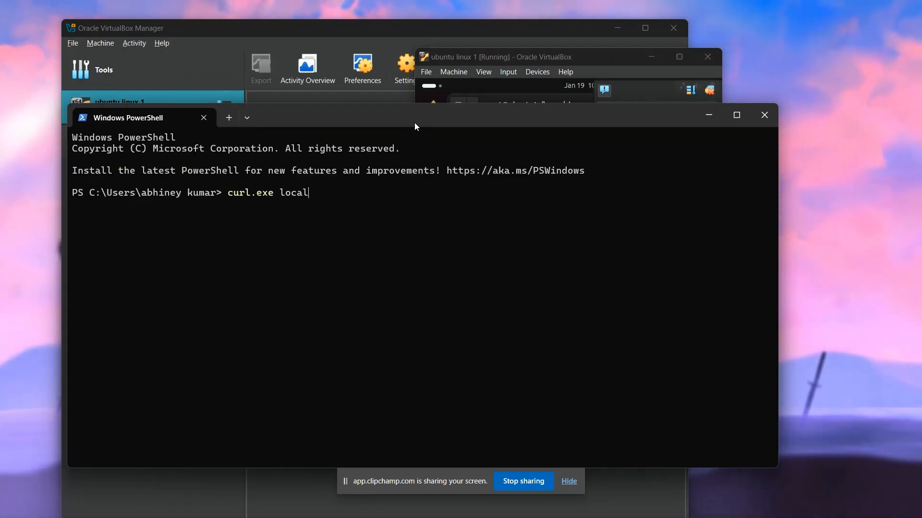
type("host:8000")
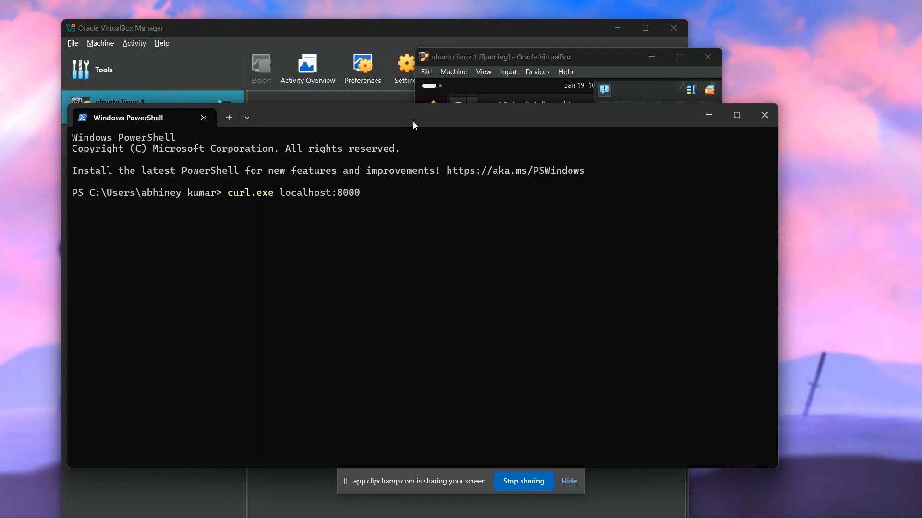
key("Return")
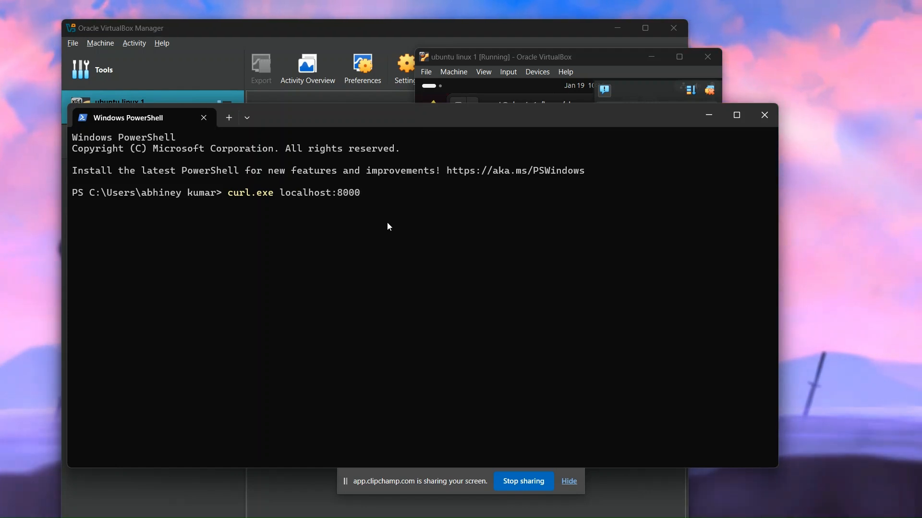
left_click_drag(217, 195, 586, 205)
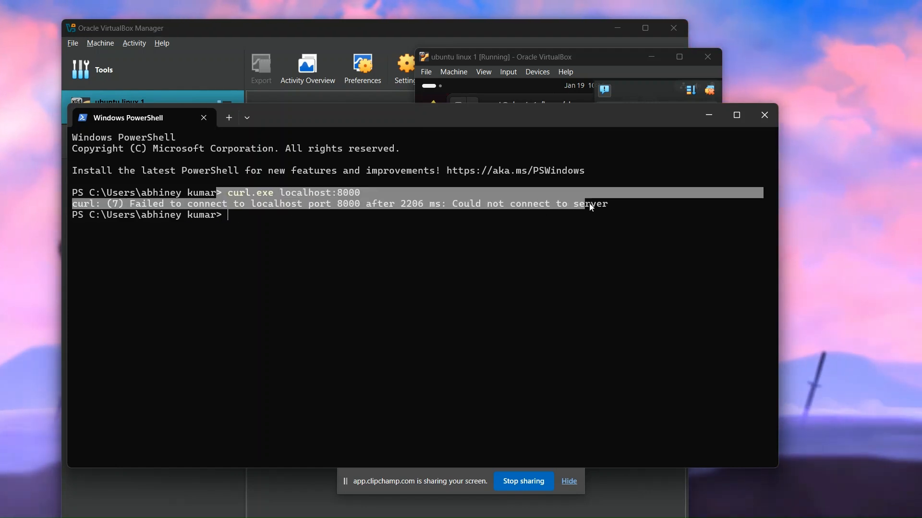
left_click(586, 205)
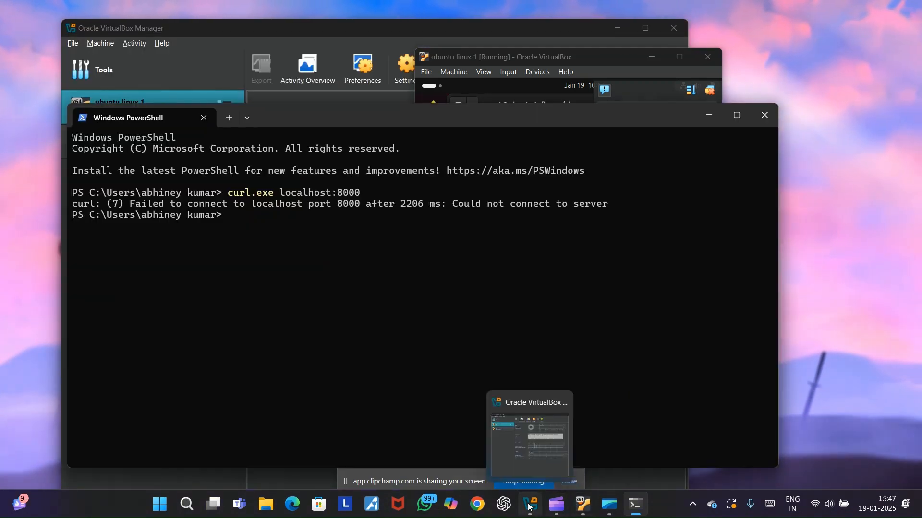
- Switch to VirtualBox Manager and add a new port forwarding rule to ubuntu linux 1's NAT network adapter
left_click(529, 507)
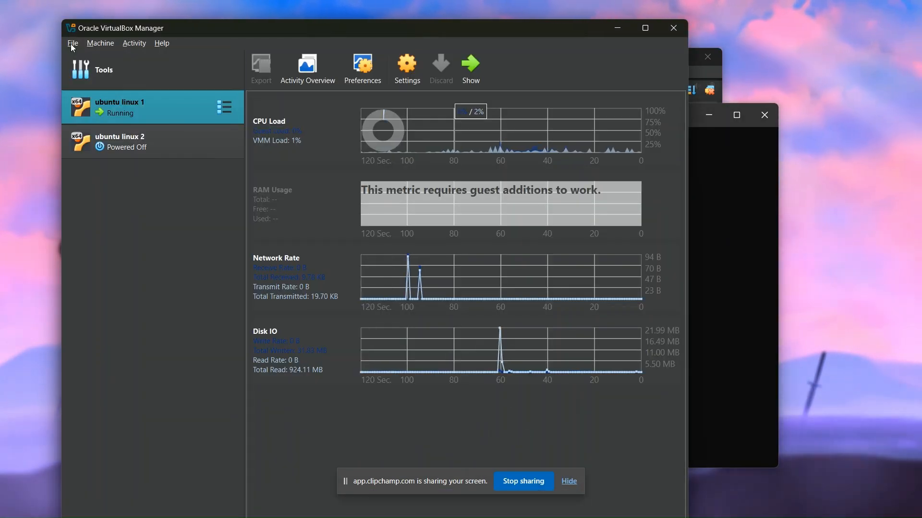
left_click(407, 68)
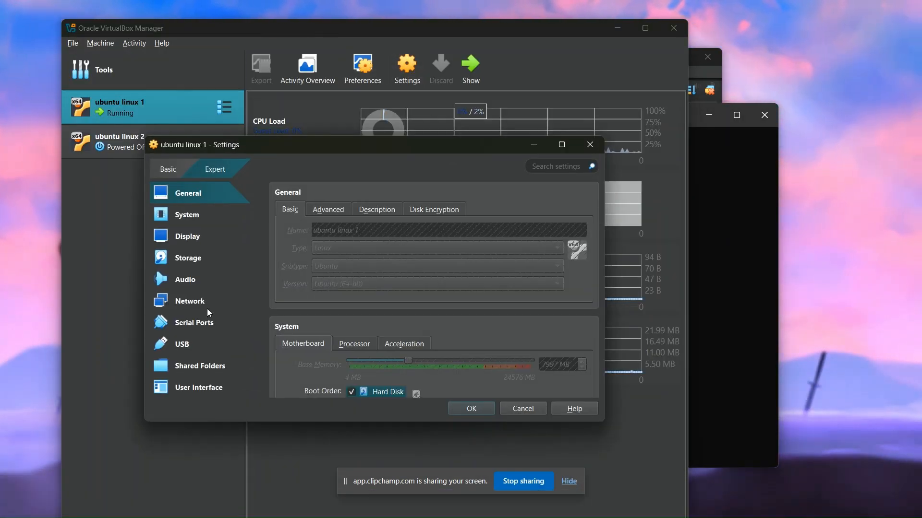
left_click(208, 311)
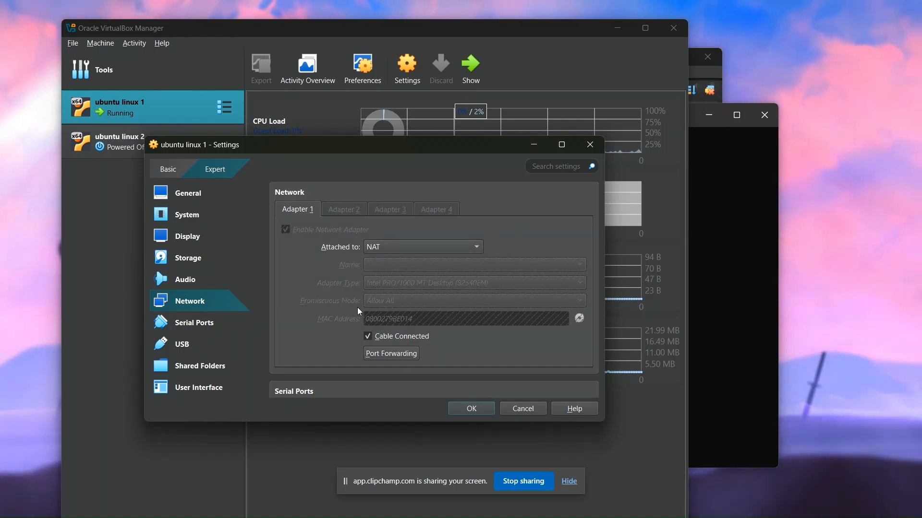
left_click(392, 354)
left_click(512, 218)
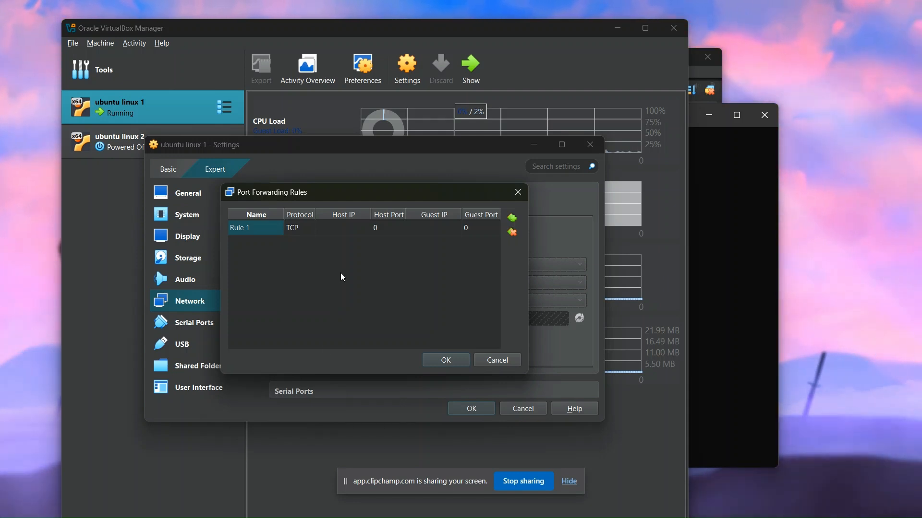
- Set the forwarding rule's host port and guest port both to 8000 and save the machine settings
left_click(395, 231)
type("8000")
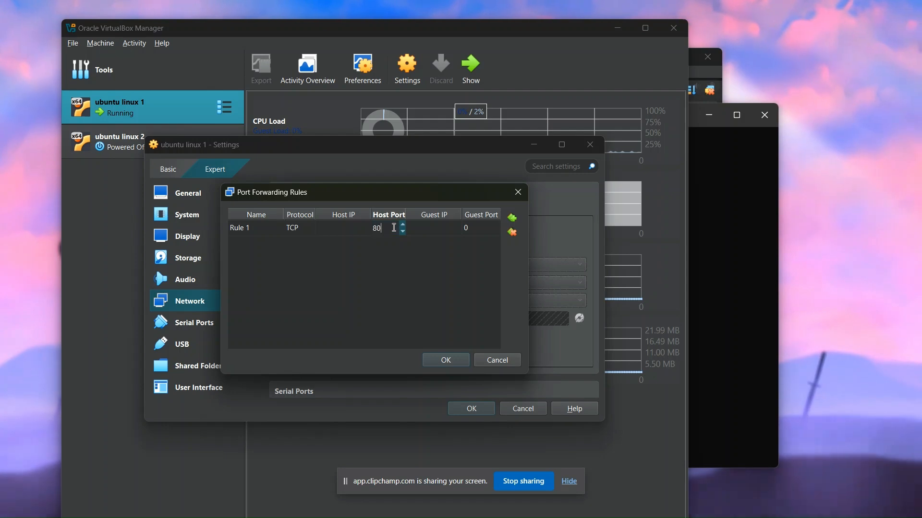
left_click(483, 233)
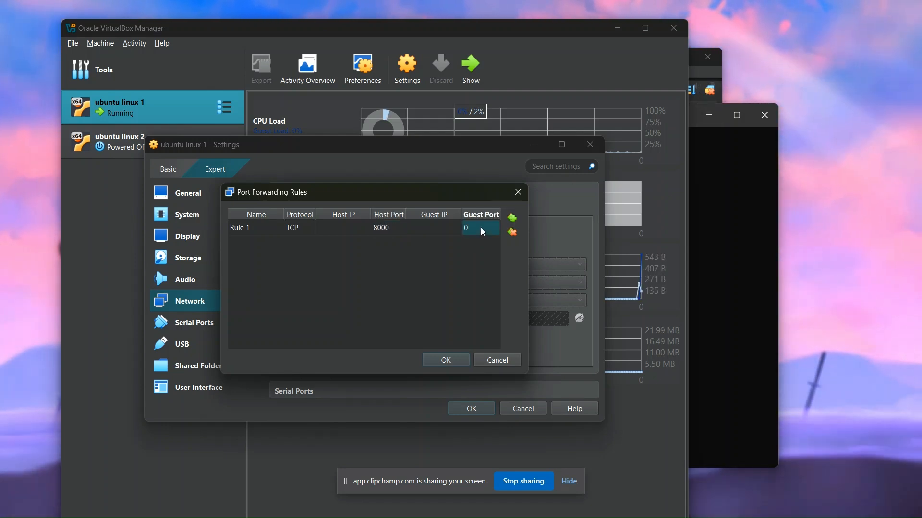
type("8000")
left_click(447, 360)
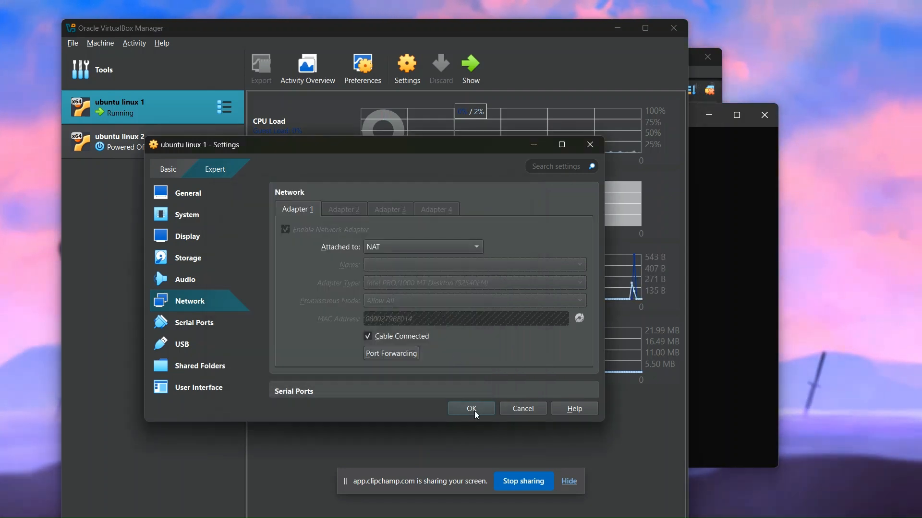
left_click(471, 409)
- Switch back to PowerShell on the host and run curl.exe localhost:8000 again
left_click(713, 237)
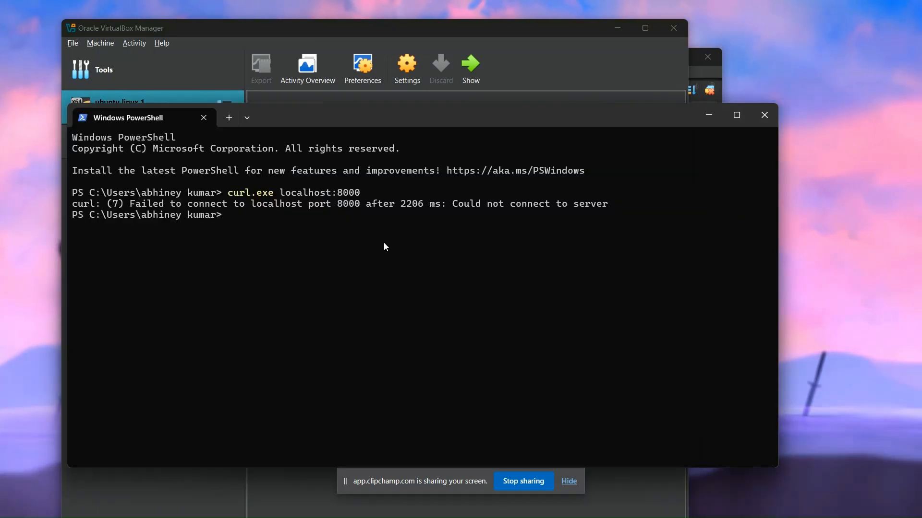
key("Up")
key("Return")
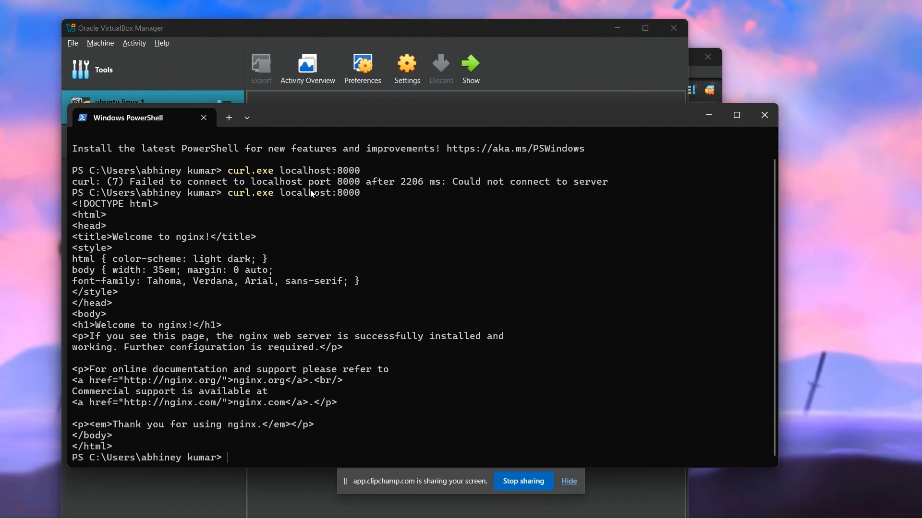
- Attach ubuntu linux 1's network Adapter 1 to Bridged Adapter and save the machine settings
left_click(580, 68)
left_click(408, 70)
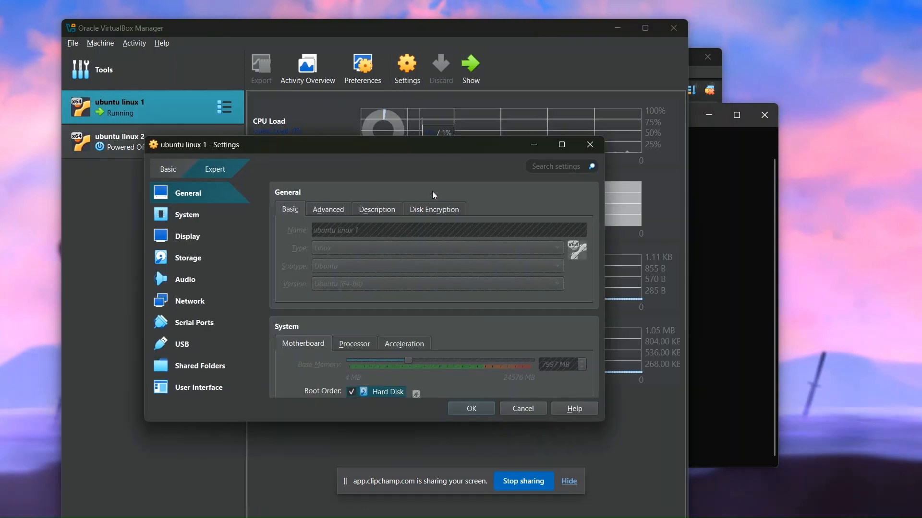
left_click(197, 302)
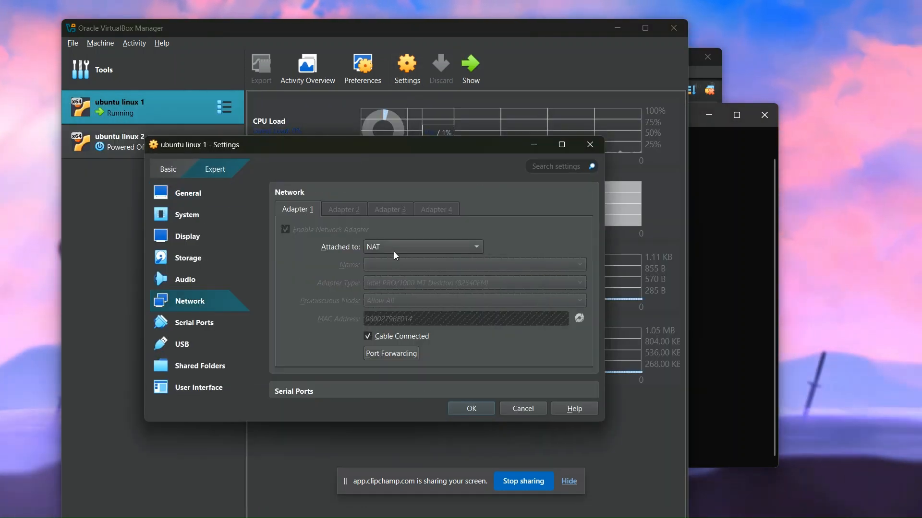
left_click(403, 355)
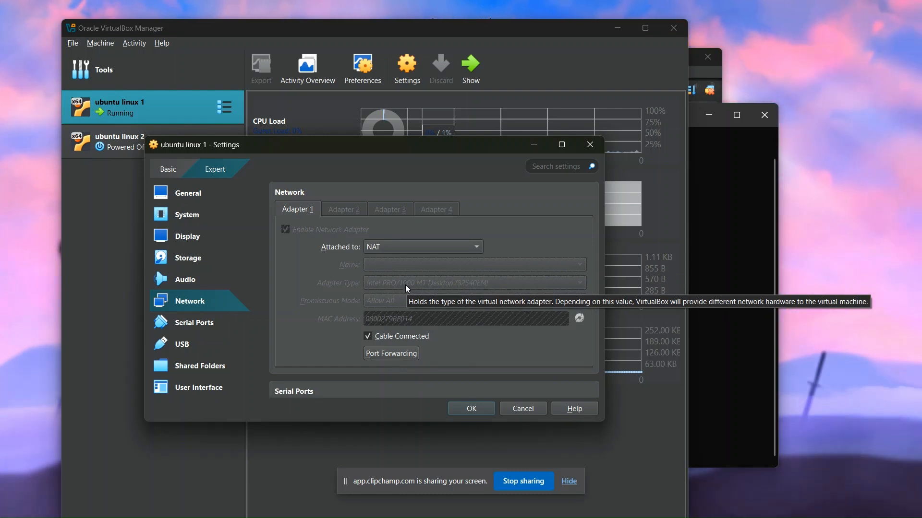
left_click(431, 247)
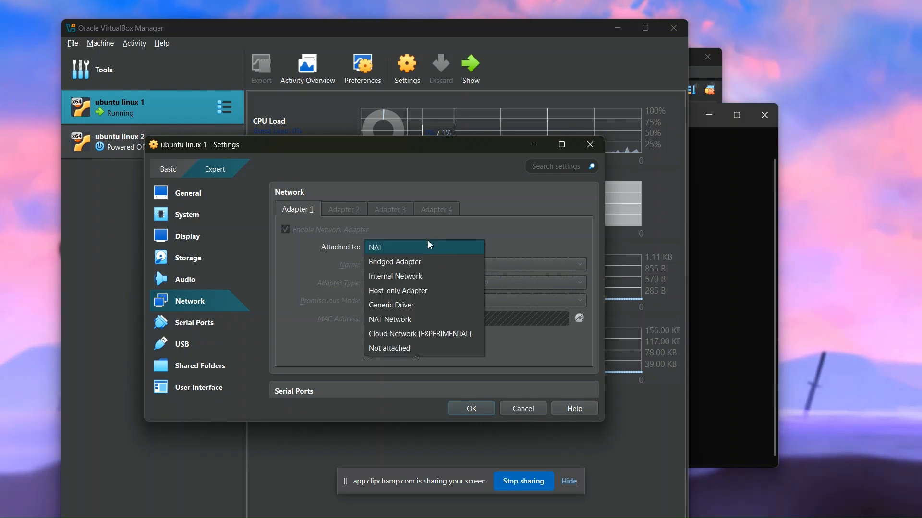
left_click(411, 261)
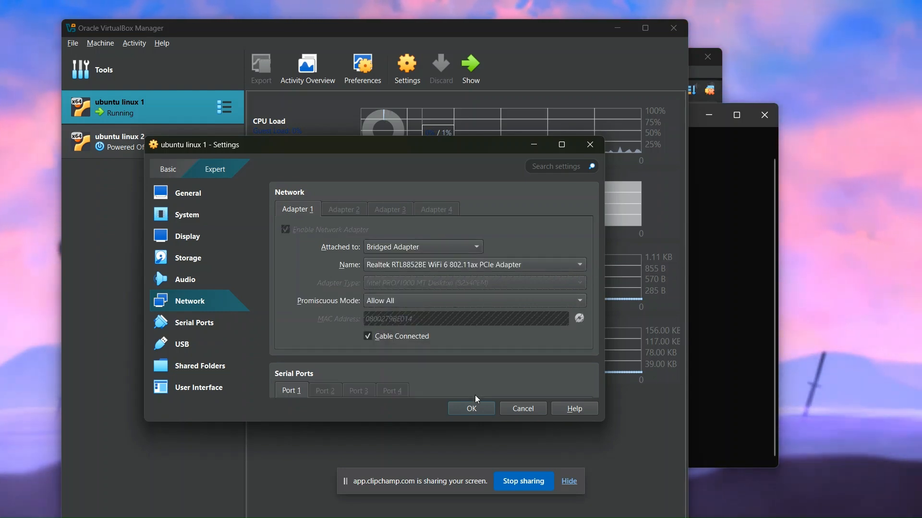
left_click(472, 408)
left_click(714, 230)
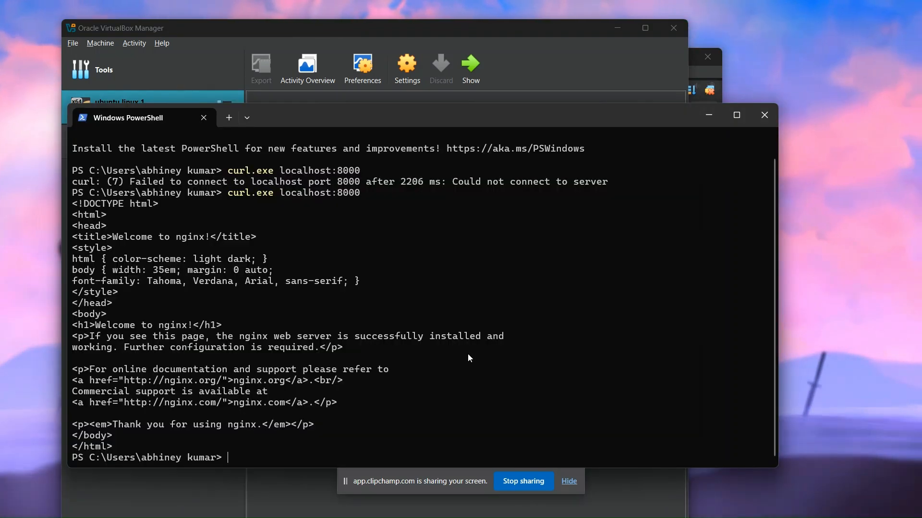
left_click(701, 63)
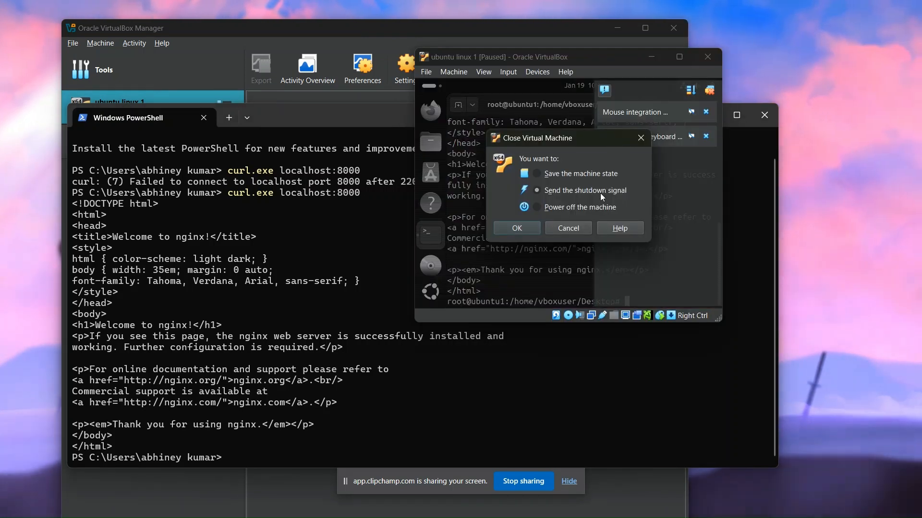
left_click(640, 138)
- Dismiss the notification overlay in the maximized ubuntu linux 1 window, check Ubuntu's system status menu, and return the window to its smaller size
left_click(679, 57)
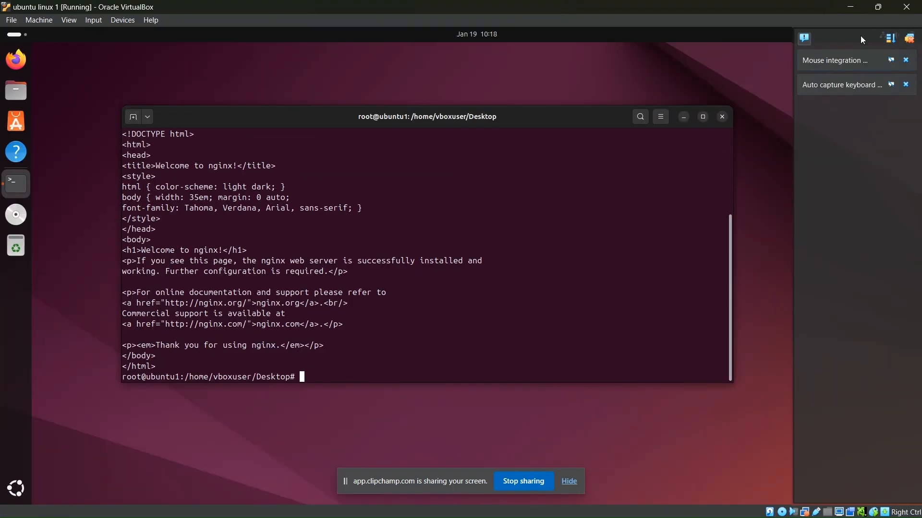
left_click(908, 40)
left_click(883, 37)
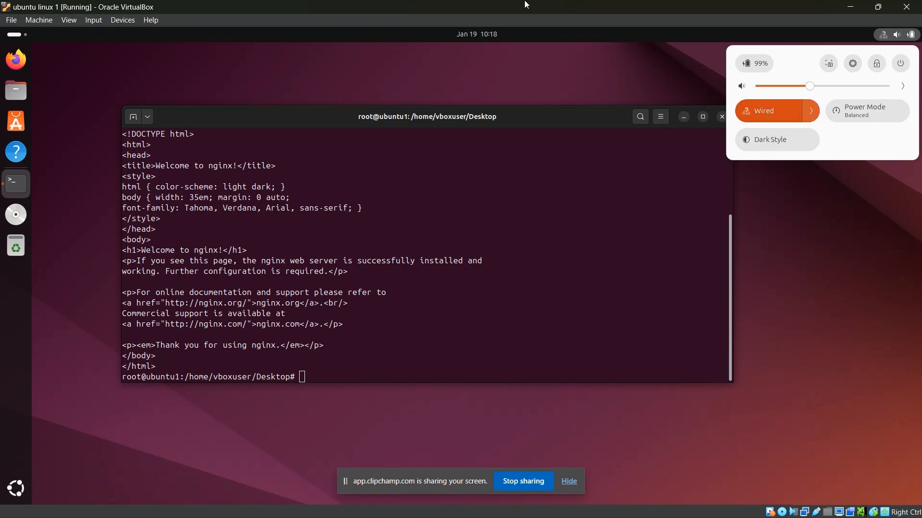
left_click_drag(526, 5, 614, 59)
- Run curl localhost:8000 again in the Ubuntu terminal
left_click(629, 93)
scroll(680, 288, "down", 4)
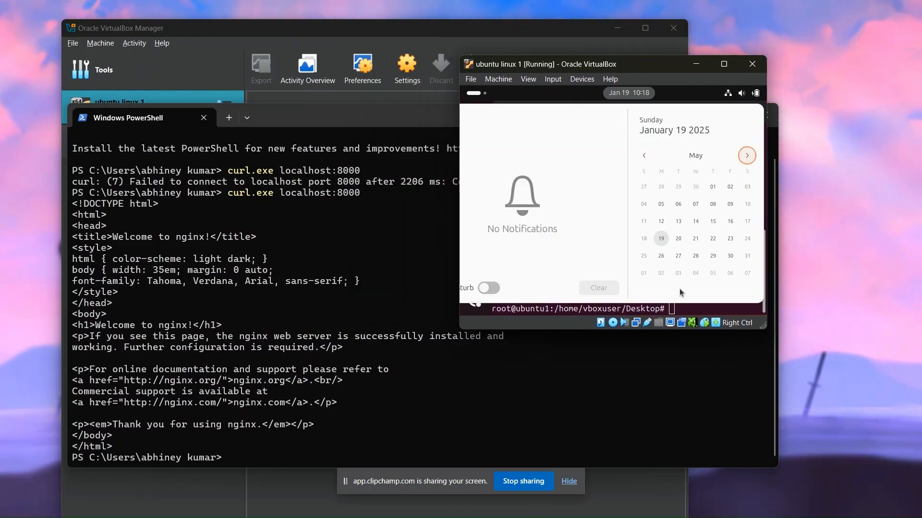
left_click(704, 290)
key("Up")
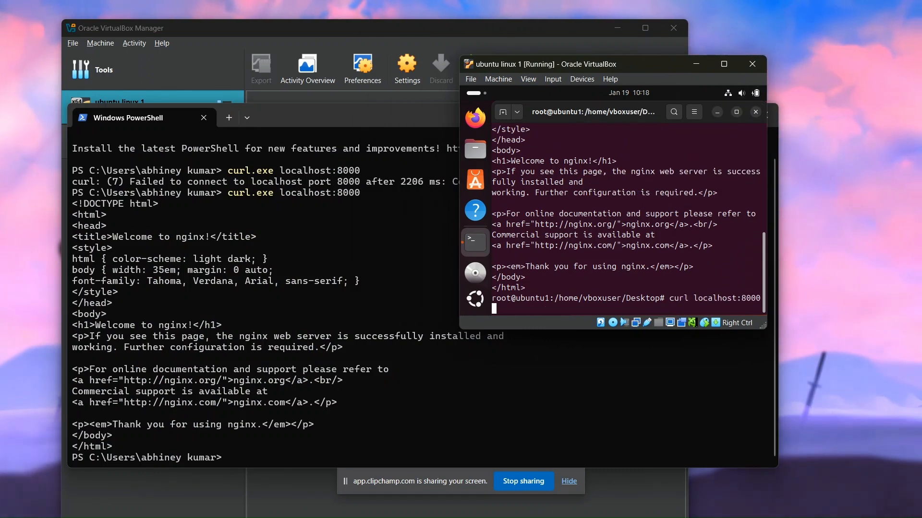
key("Return")
- Switch to PowerShell on the host and rerun curl.exe localhost:8000 with the VM on the bridged adapter
left_click(441, 404)
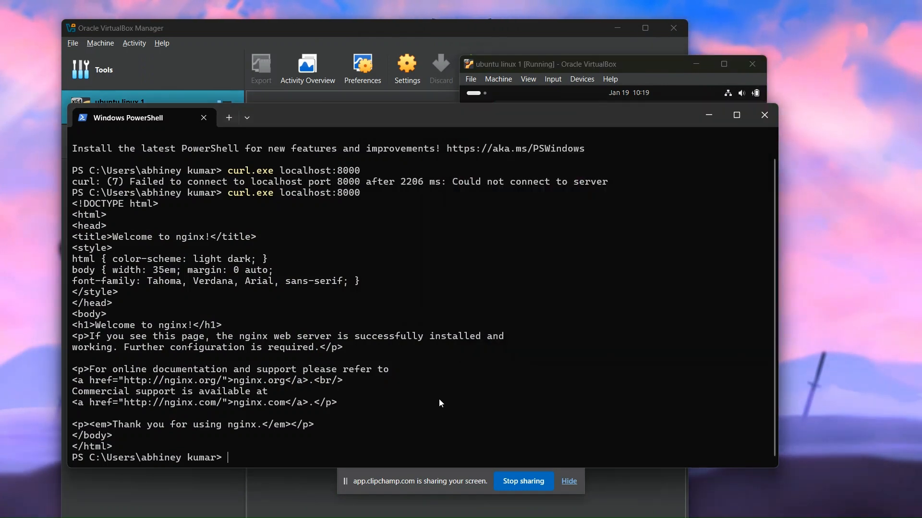
key("Up")
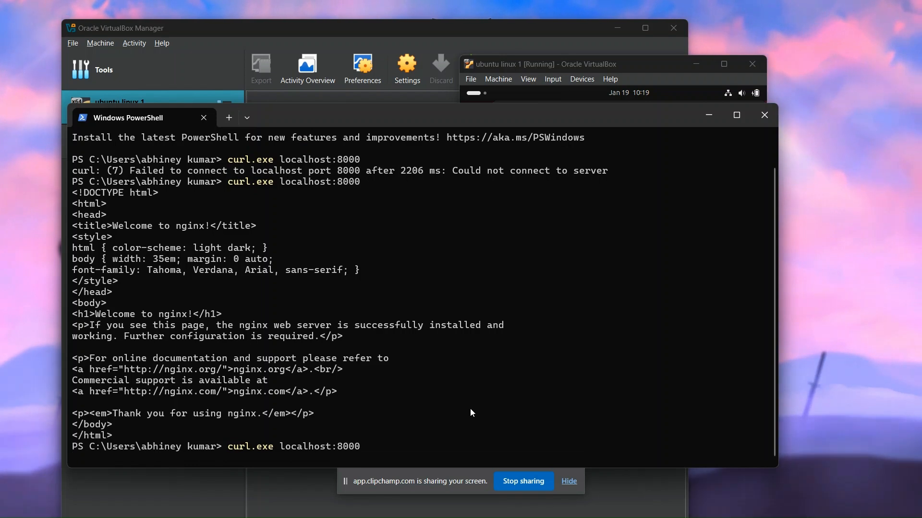
key("Return")
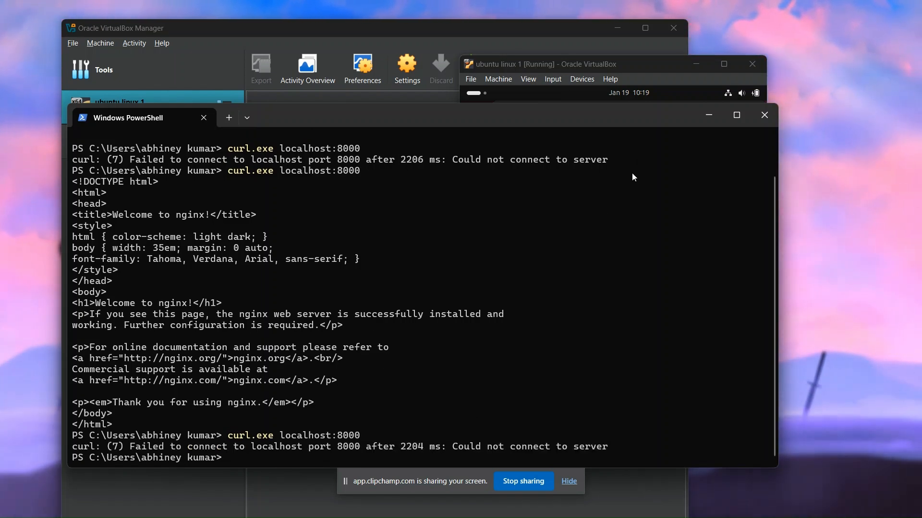
- Bring the ubuntu linux 1 window forward, widen it and run hostname -I in the Ubuntu terminal
left_click(624, 64)
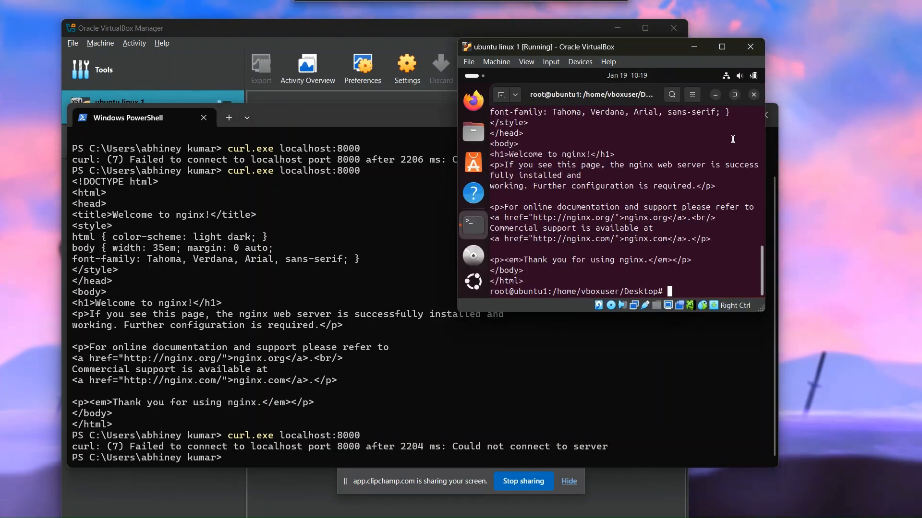
type("h")
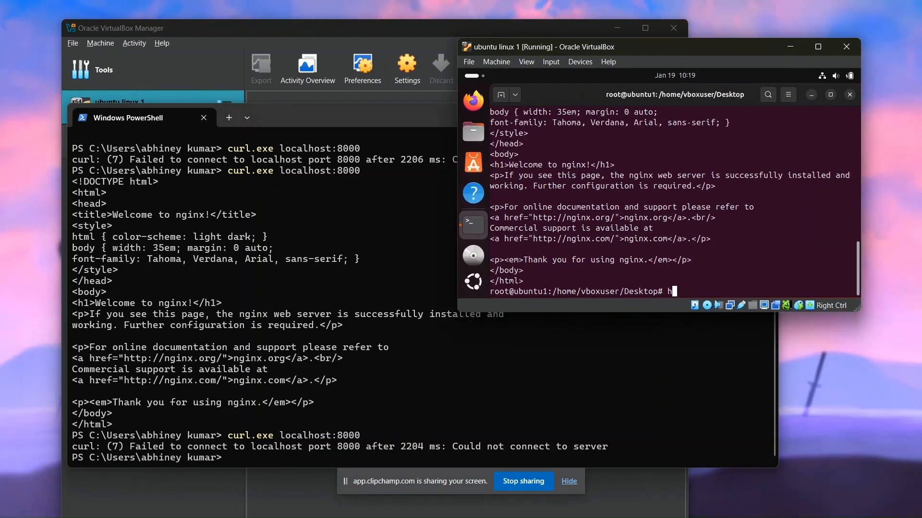
type("ost")
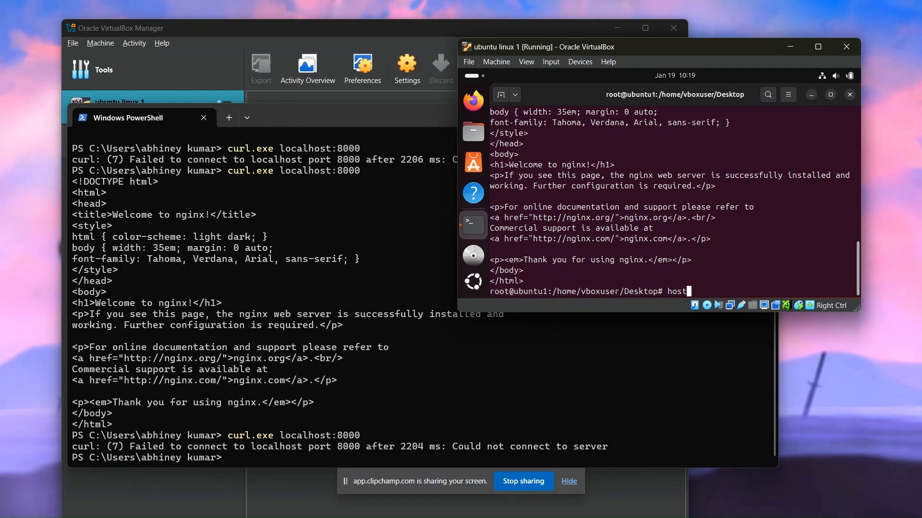
type("anmnme -I")
key("Return")
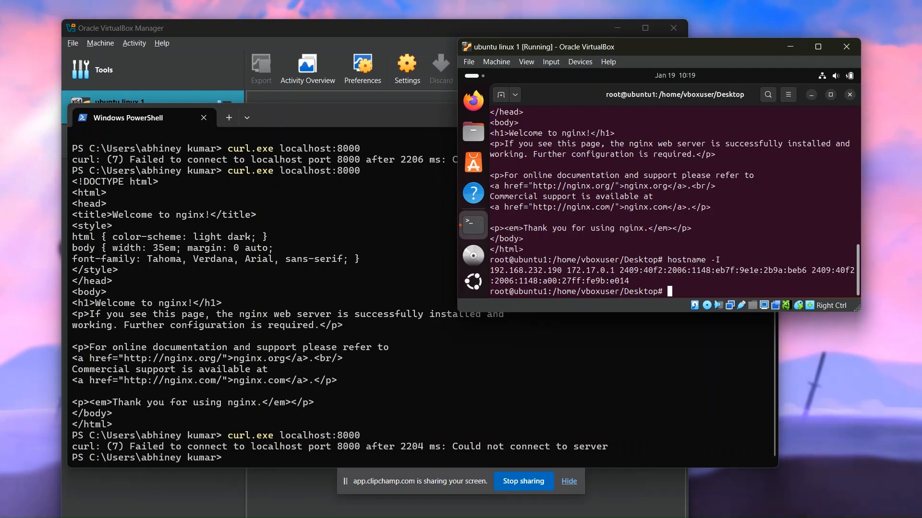
- Copy the VM's address 192.168.232.190 from the Ubuntu terminal and run curl.exe 192.168.232.190:8000 in PowerShell on the host
left_click_drag(561, 271, 489, 270)
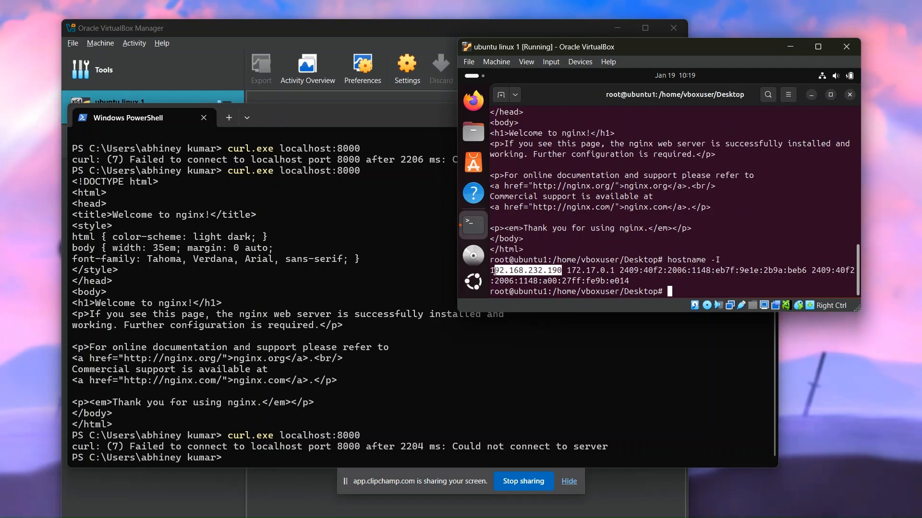
right_click(511, 274)
left_click(533, 148)
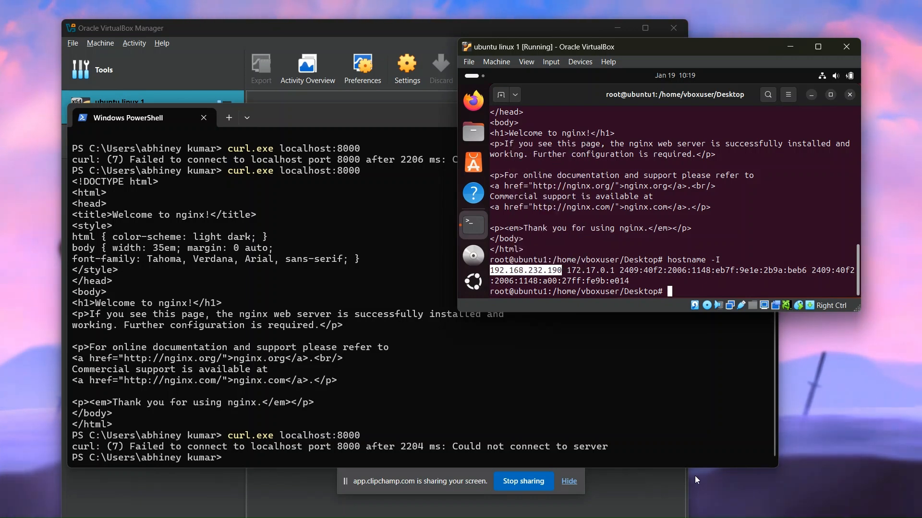
left_click(456, 453)
type("curl")
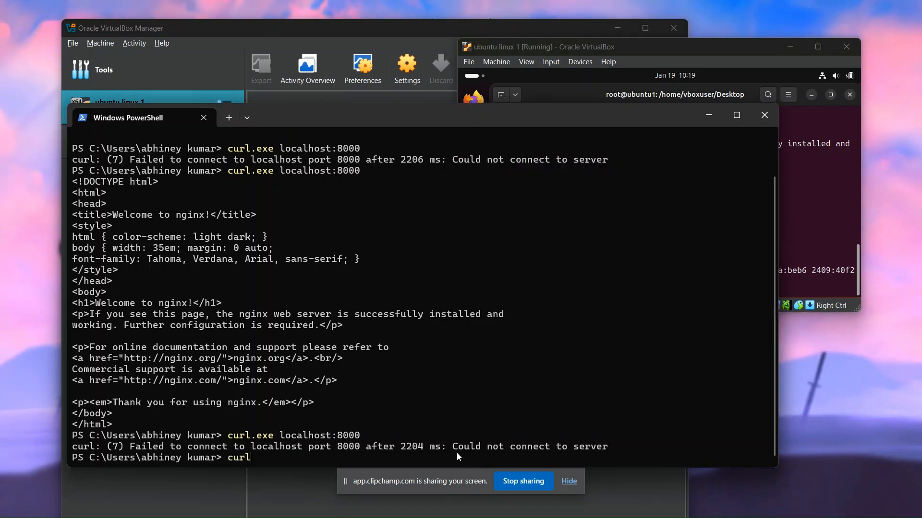
type(".exe ")
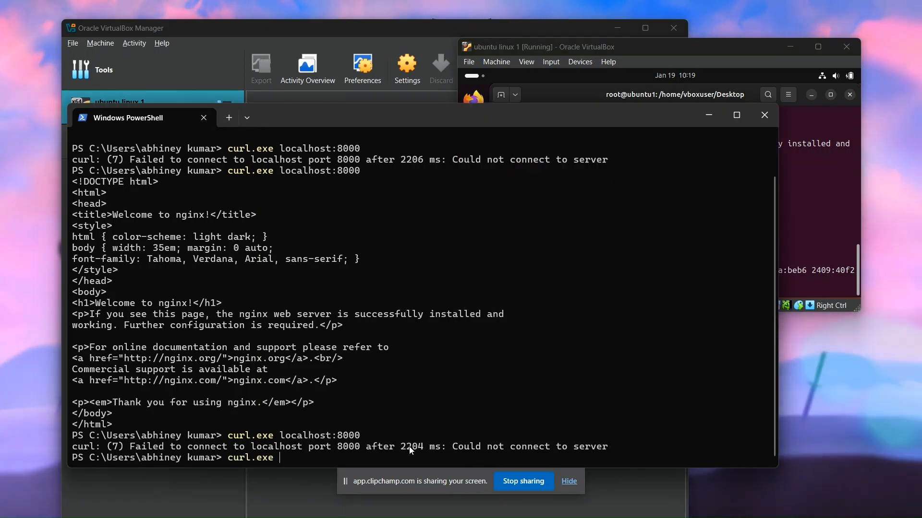
type("192.168.232.190:8000")
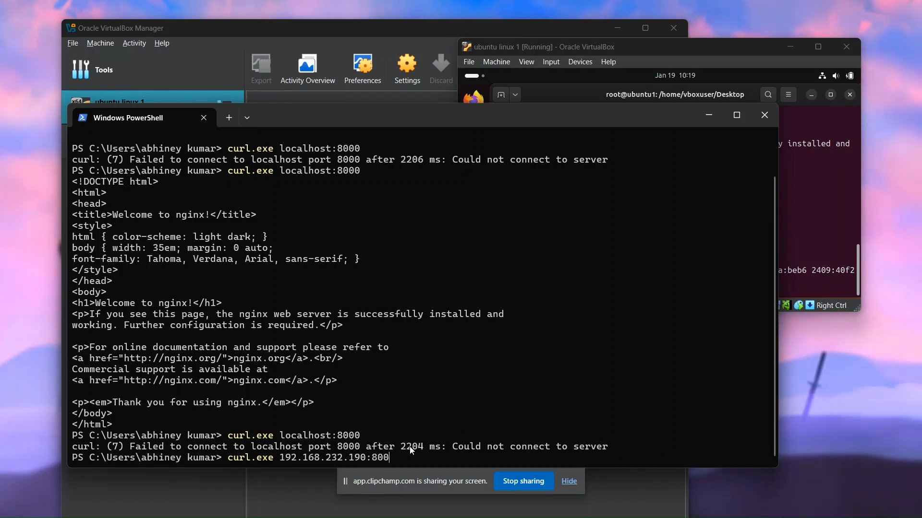
key("Return")
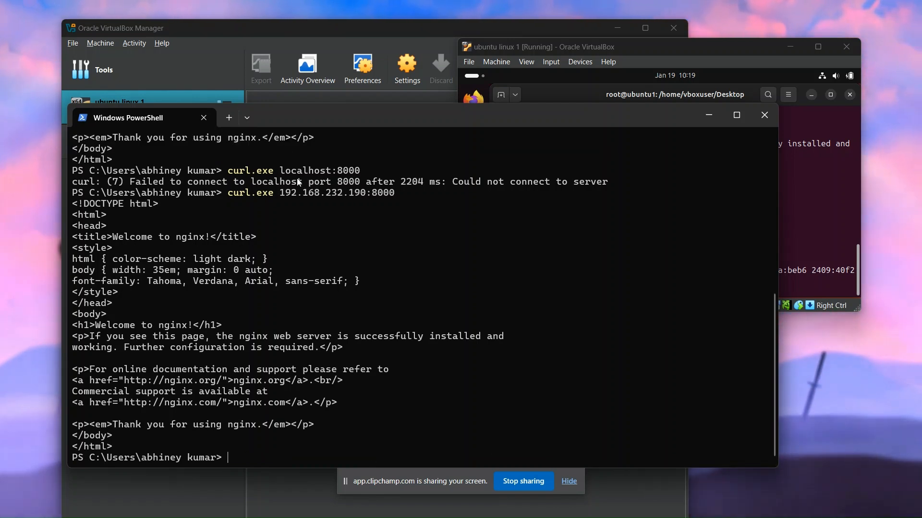
- Compare the highlighted curl.exe 192.168.232.190:8000 command in PowerShell with the address listed in the Ubuntu terminal
left_click_drag(229, 193, 397, 196)
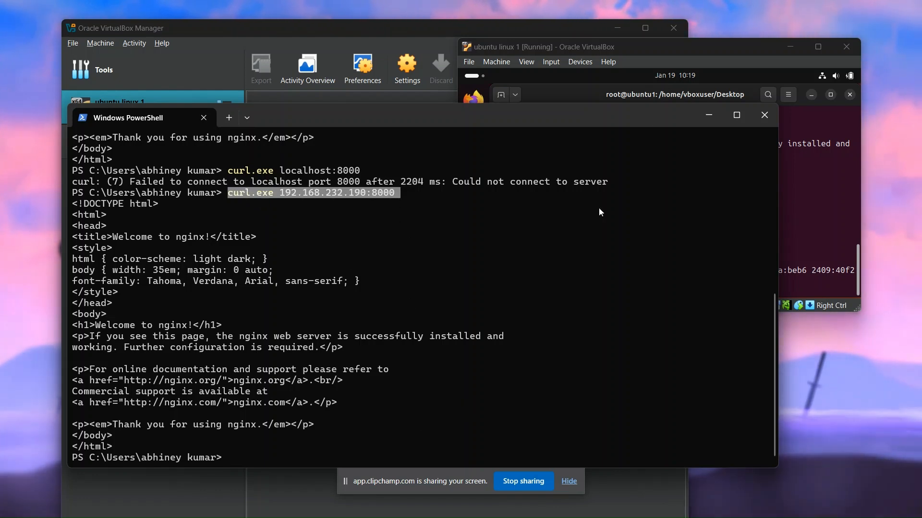
left_click_drag(618, 116, 616, 122)
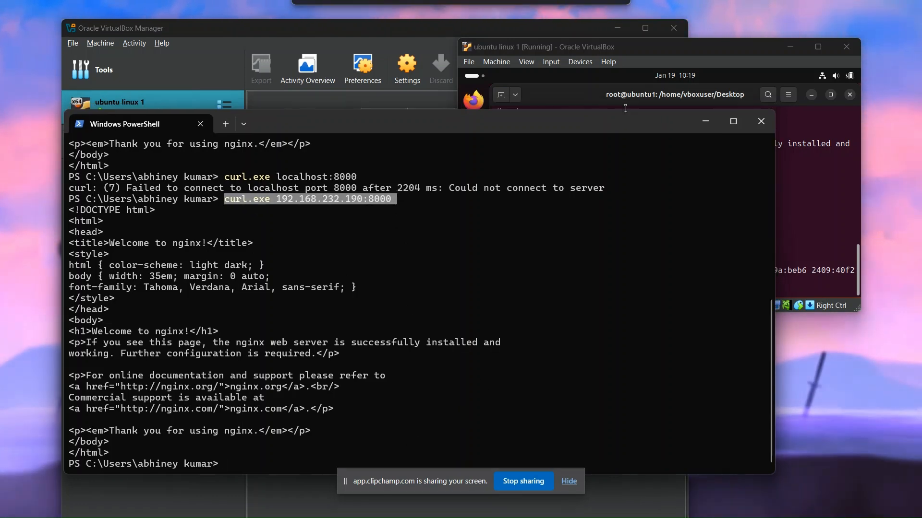
left_click(643, 47)
left_click_drag(642, 44, 646, 59)
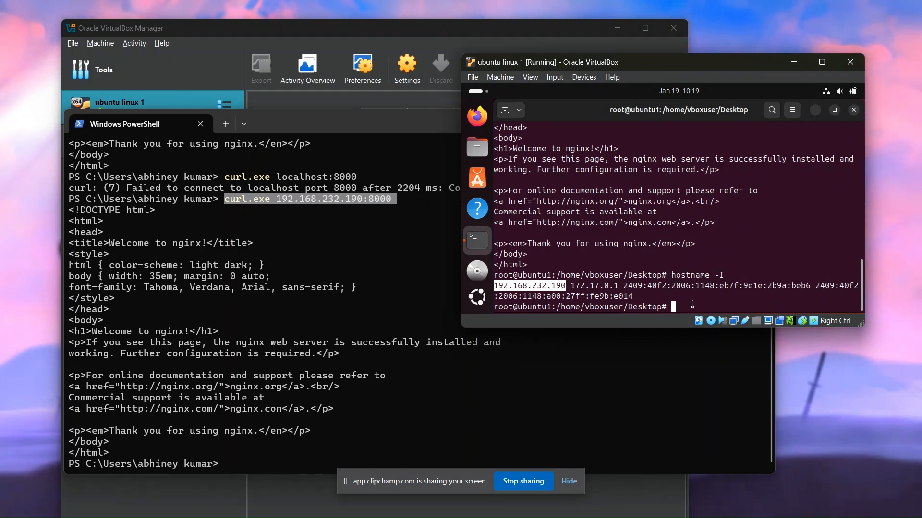
left_click_drag(225, 200, 402, 205)
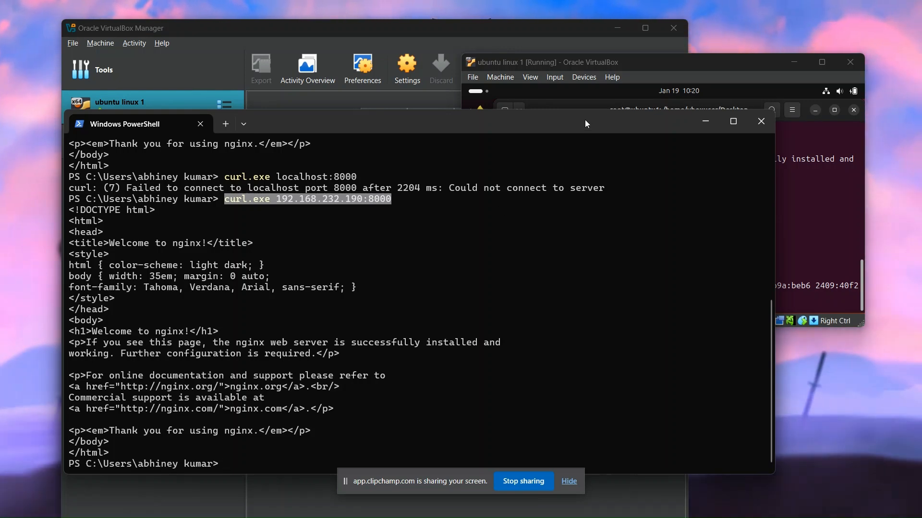
- Attach ubuntu linux 1's network Adapter 1 to Host-only Adapter in VirtualBox Manager and save the machine settings
left_click(591, 65)
left_click(387, 104)
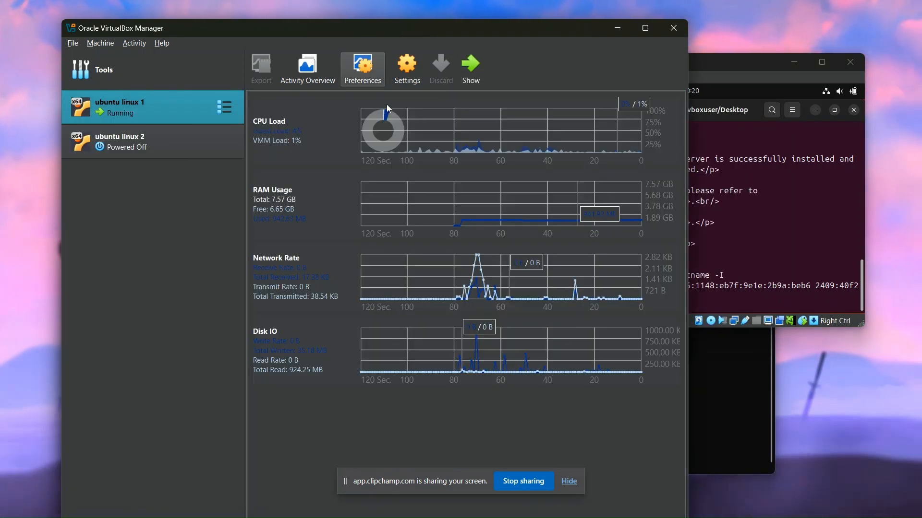
left_click(413, 66)
scroll(317, 236, "down", 5)
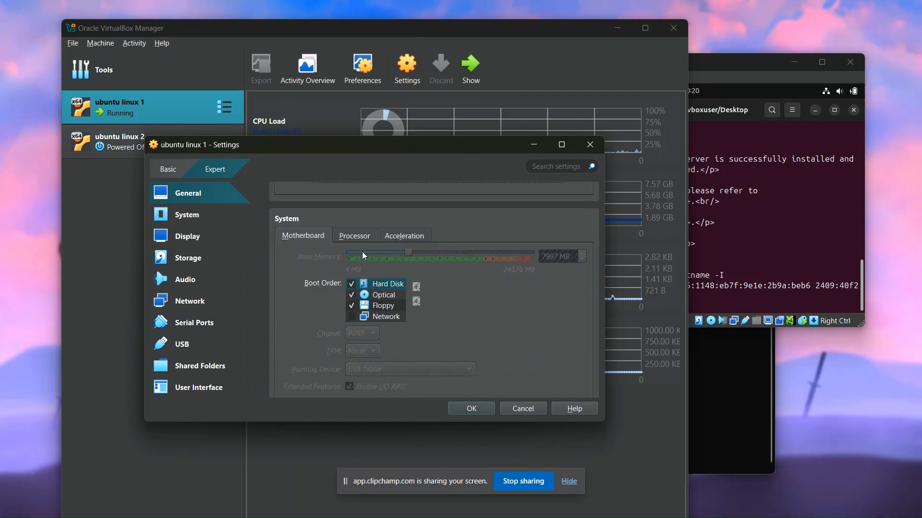
scroll(354, 272, "up", 3)
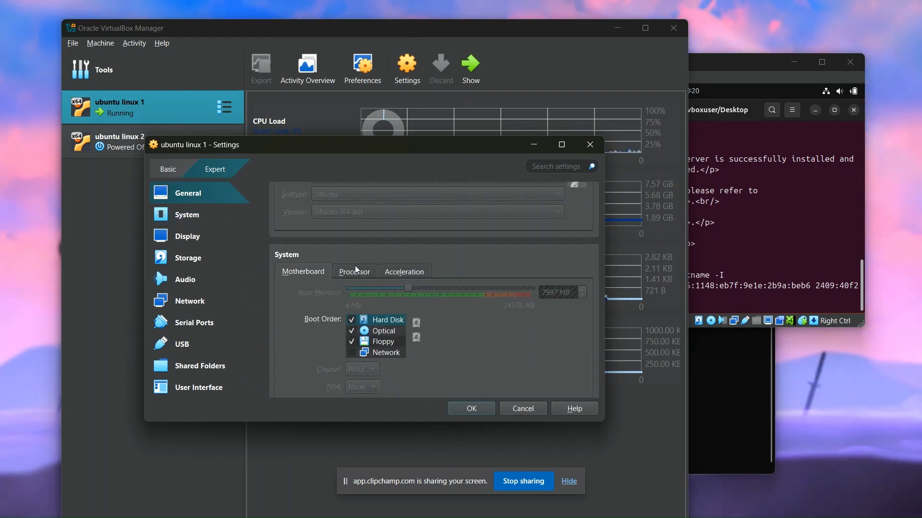
left_click(182, 301)
left_click(402, 253)
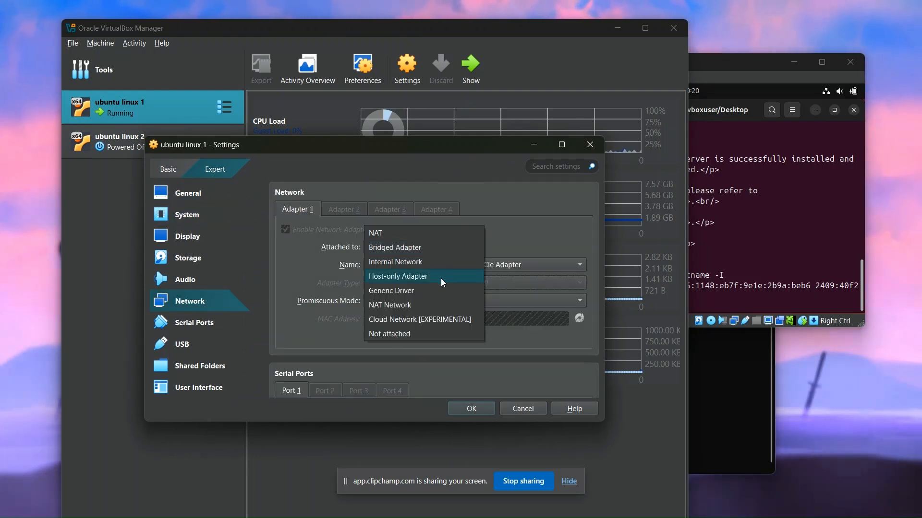
left_click(440, 277)
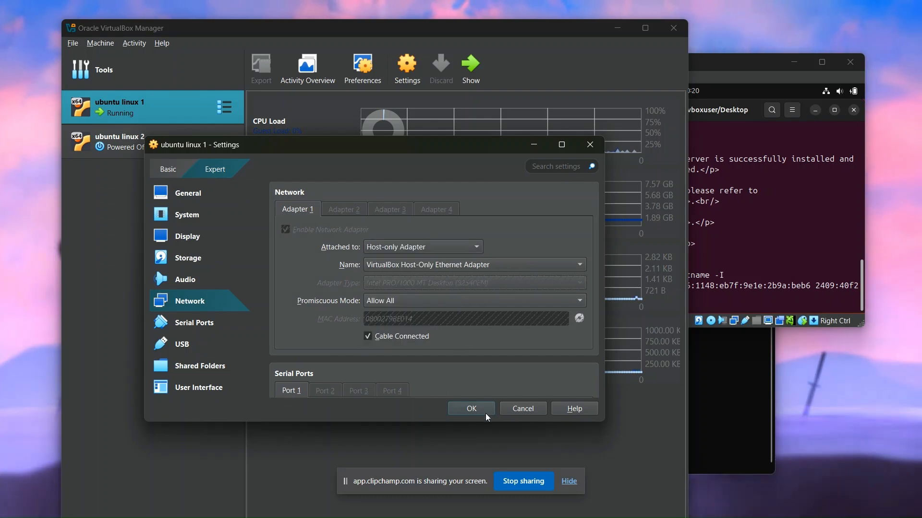
left_click(471, 408)
- Rerun hostname -I in the Ubuntu terminal and reconnect Ubuntu's wired network from the system status menu
left_click(779, 237)
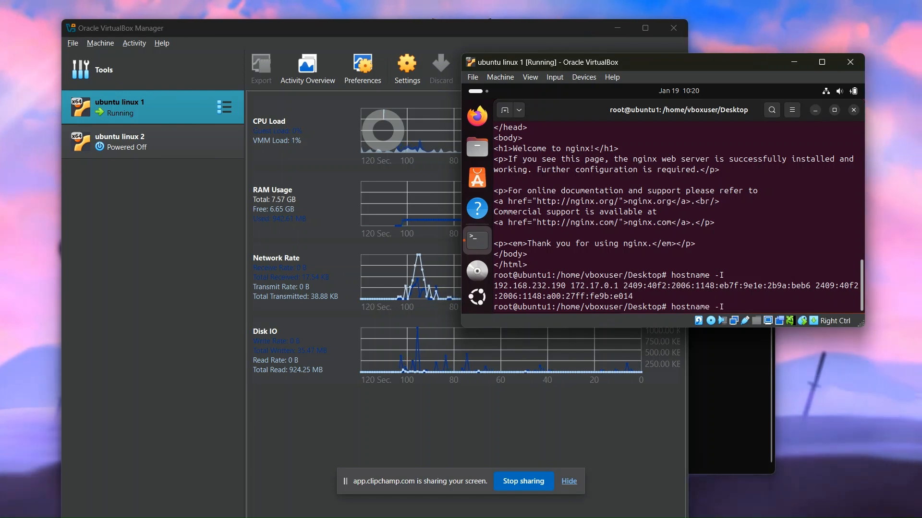
key("Return")
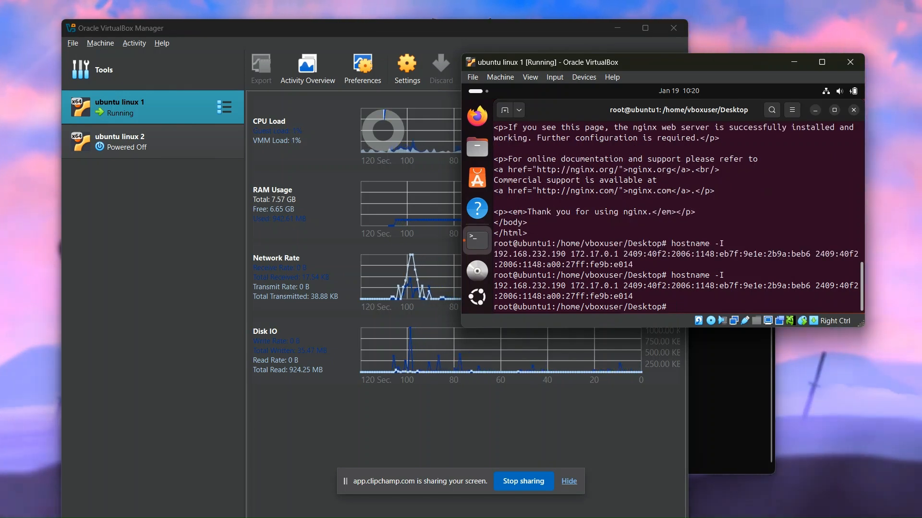
left_click(839, 91)
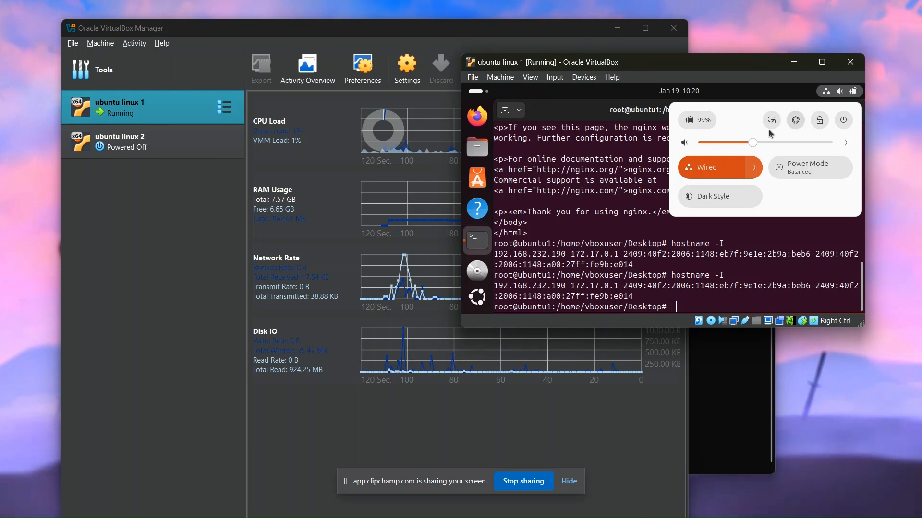
left_click(727, 174)
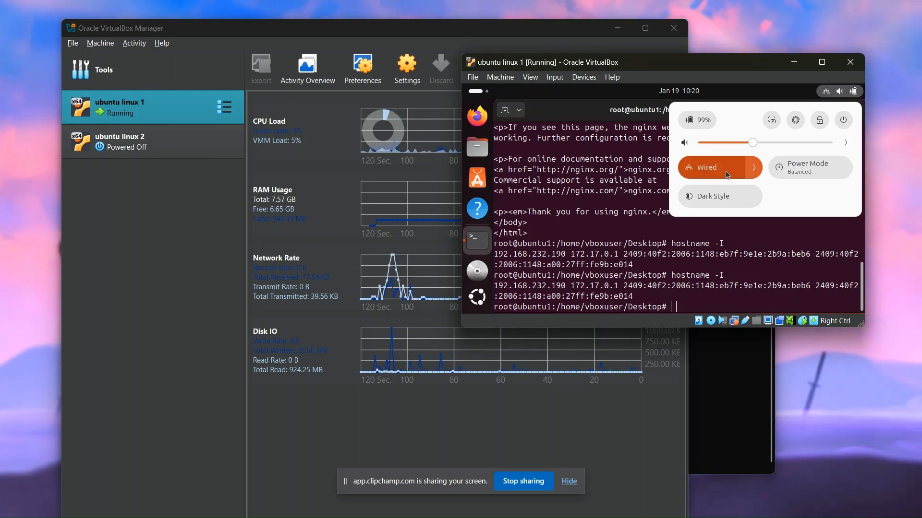
- Run hostname -I once more in the Ubuntu terminal and copy the VM's host-only address 192.168.56.102
left_click(725, 299)
key("Up")
key("Return")
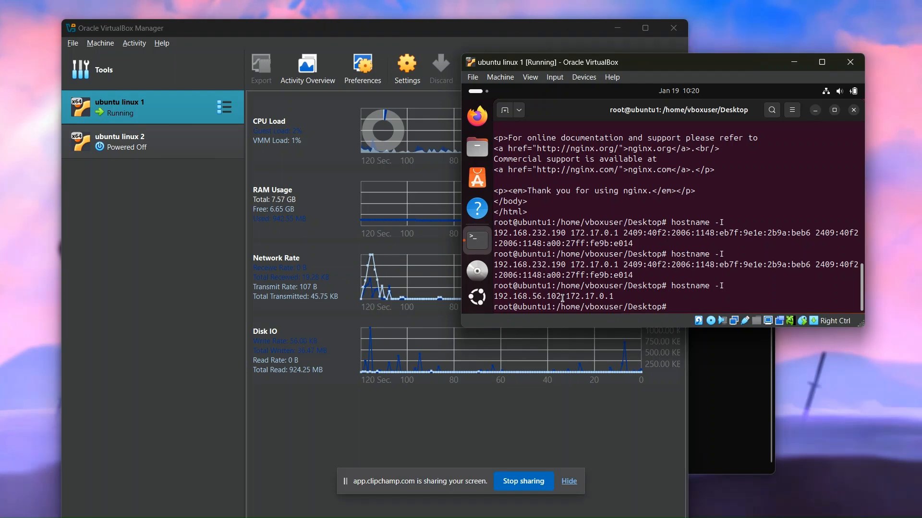
left_click_drag(561, 296, 522, 294)
right_click(508, 297)
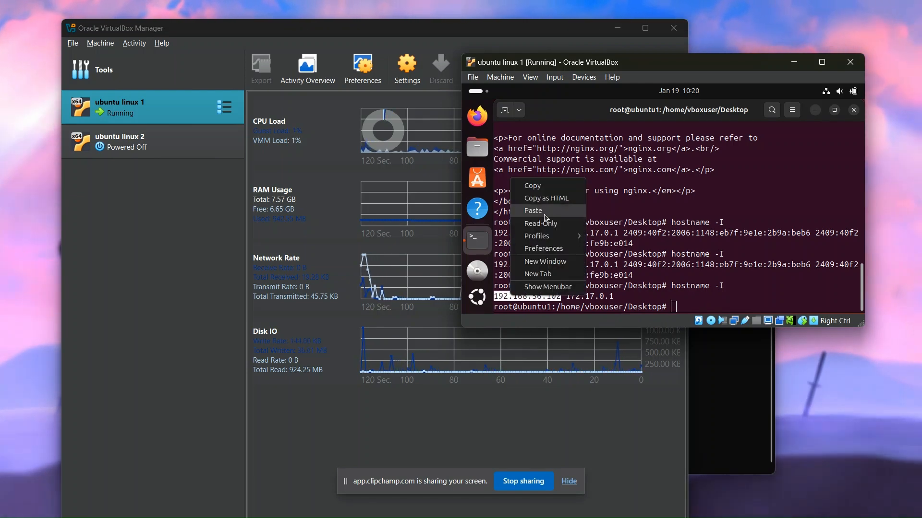
left_click(528, 186)
- Switch to PowerShell on the host, try curl.exe 192.168.232.190:8000 again and interrupt the request
left_click(720, 376)
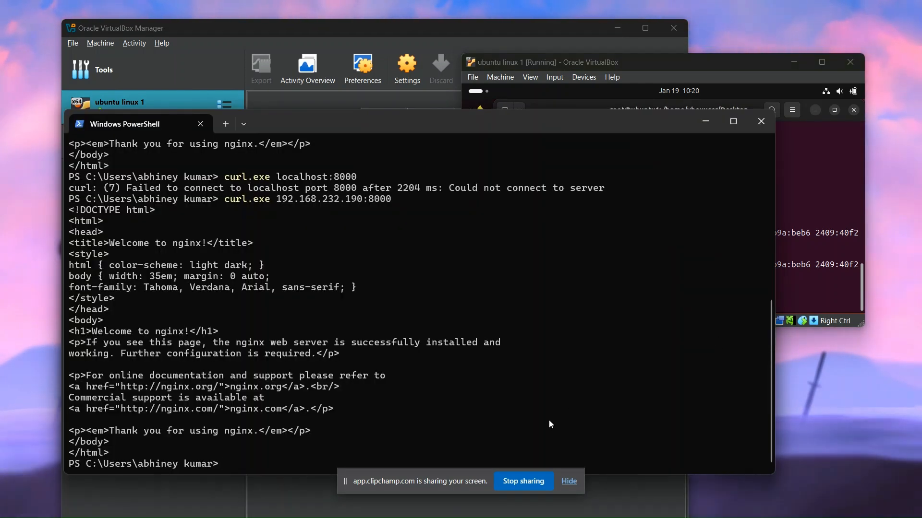
key("Return")
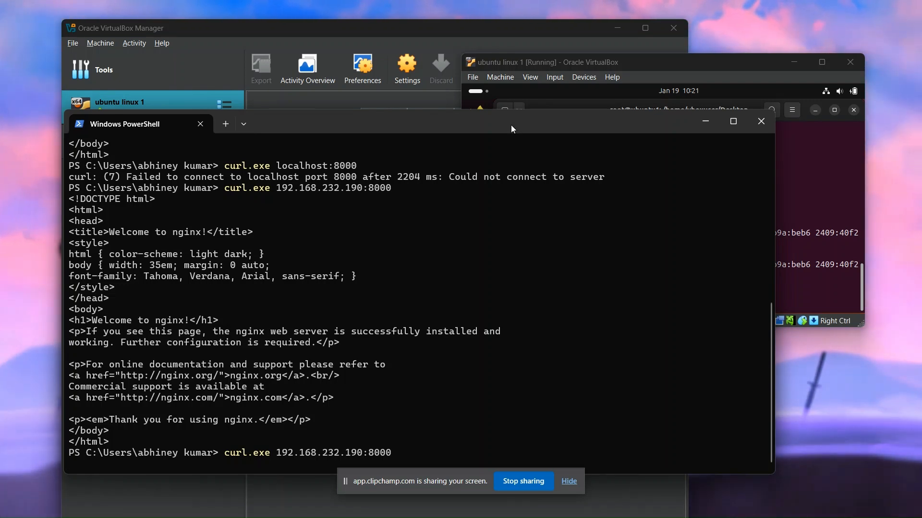
left_click_drag(513, 129, 518, 44)
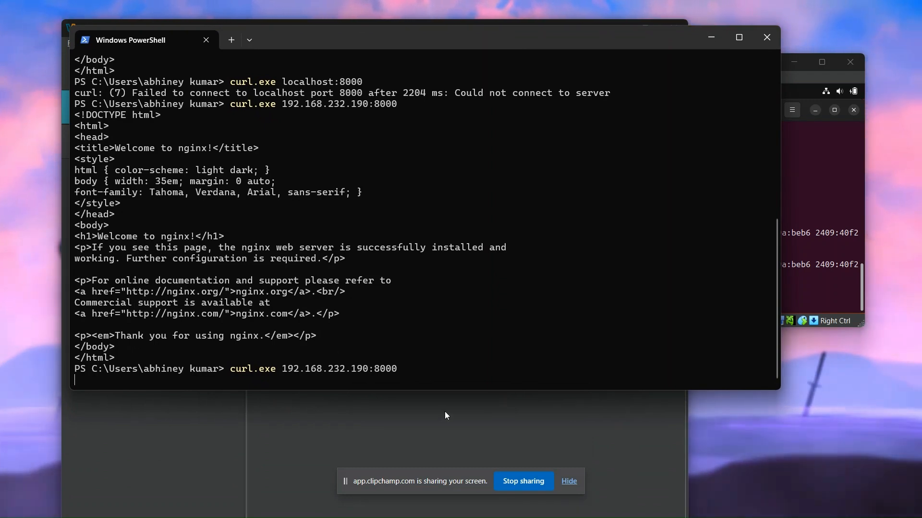
key("ctrl+c")
- Replace the address in the previous PowerShell command with 192.168.56.102 and run curl.exe 192.168.56.102:8000
key("Up")
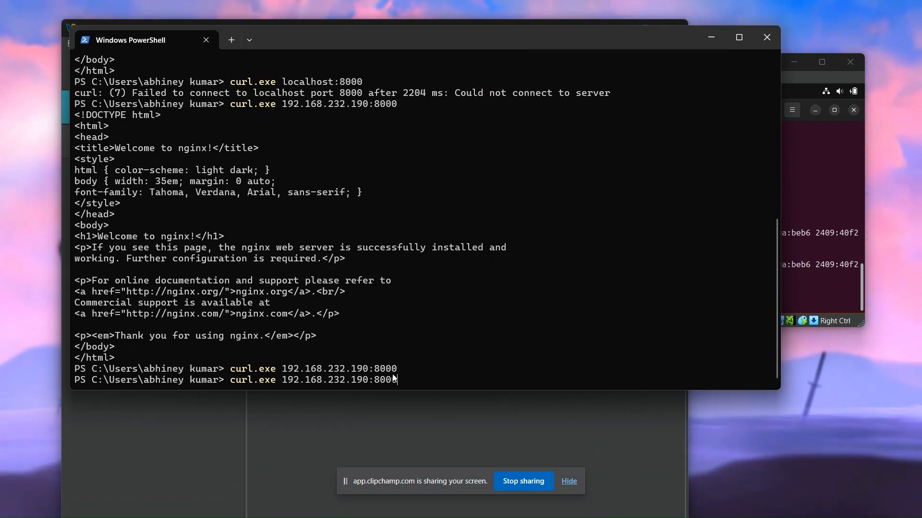
key("Left")
key("Left")
key("Left")
key("Left")
key("BackSpace")
key("BackSpace")
key("BackSpace")
key("BackSpace")
key("BackSpace")
key("BackSpace")
key("BackSpace")
key("BackSpace")
key("BackSpace")
key("BackSpace")
key("BackSpace")
key("BackSpace")
key("BackSpace")
key("BackSpace")
key("BackSpace")
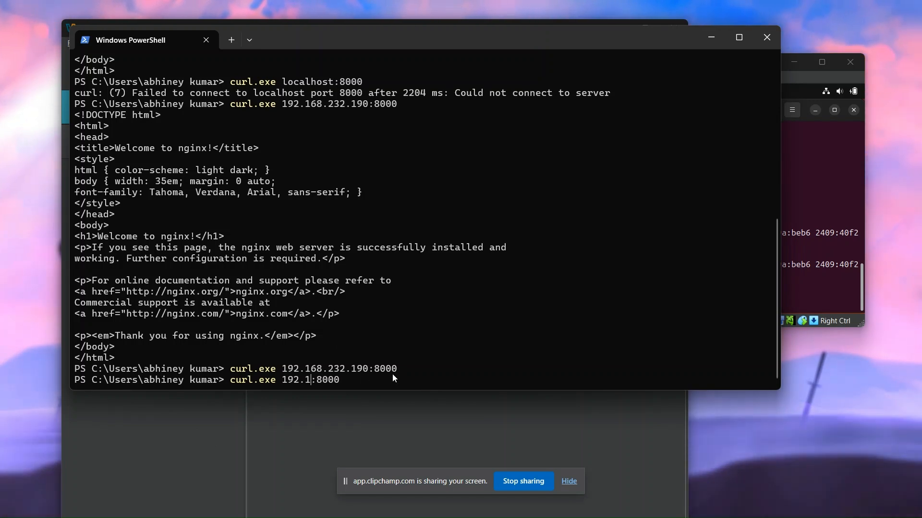
type("192.168.56.102")
key("Return")
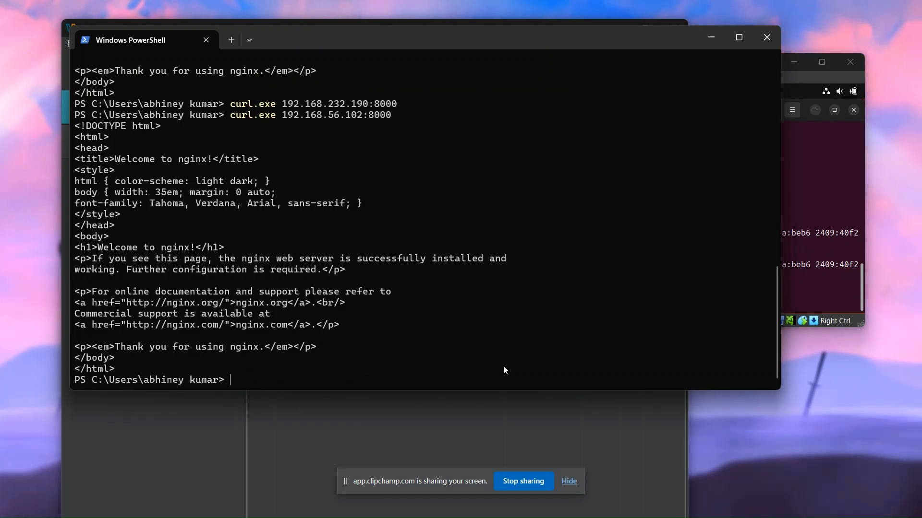
- Return to VirtualBox Manager and open the attachment options for Adapter 1 in ubuntu linux 1's network settings
left_click_drag(523, 48, 505, 148)
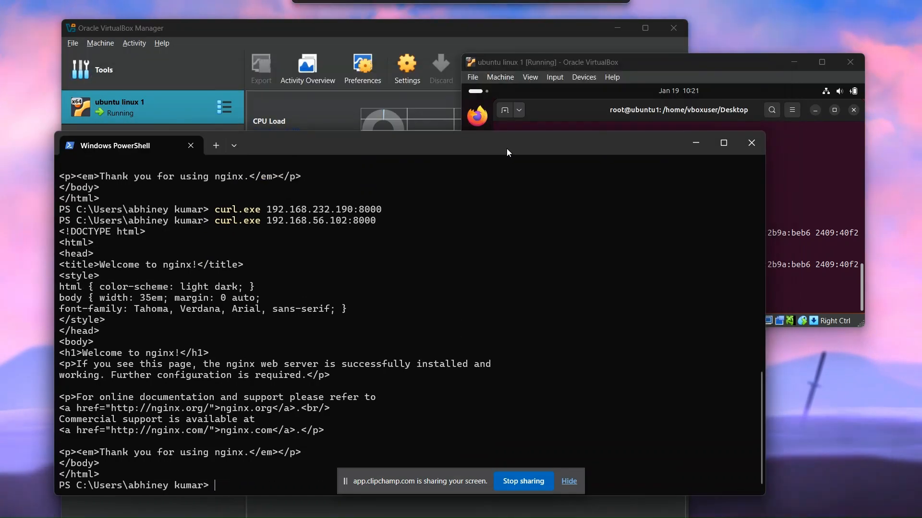
left_click(480, 38)
left_click(401, 71)
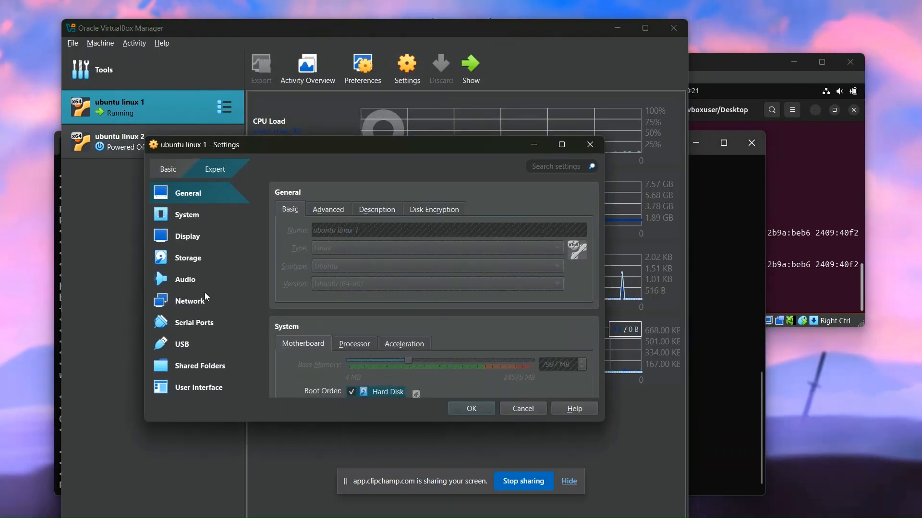
left_click(192, 301)
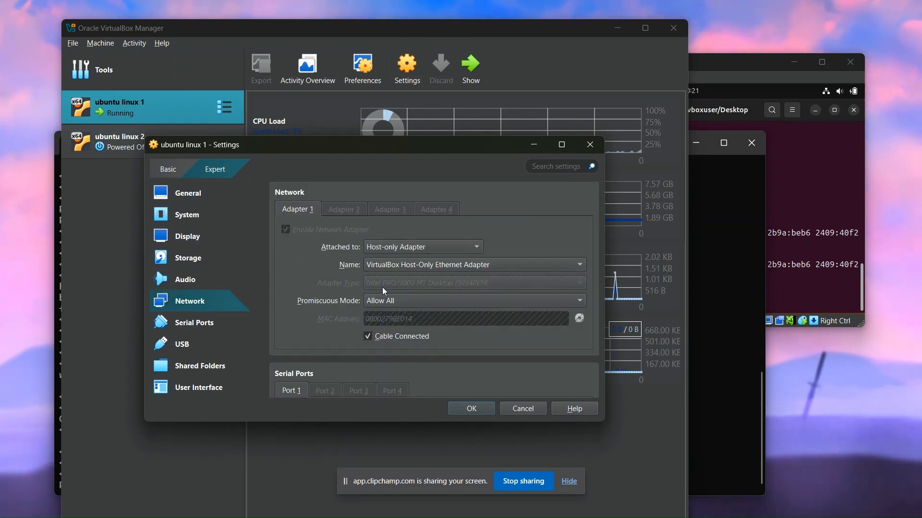
left_click(447, 247)
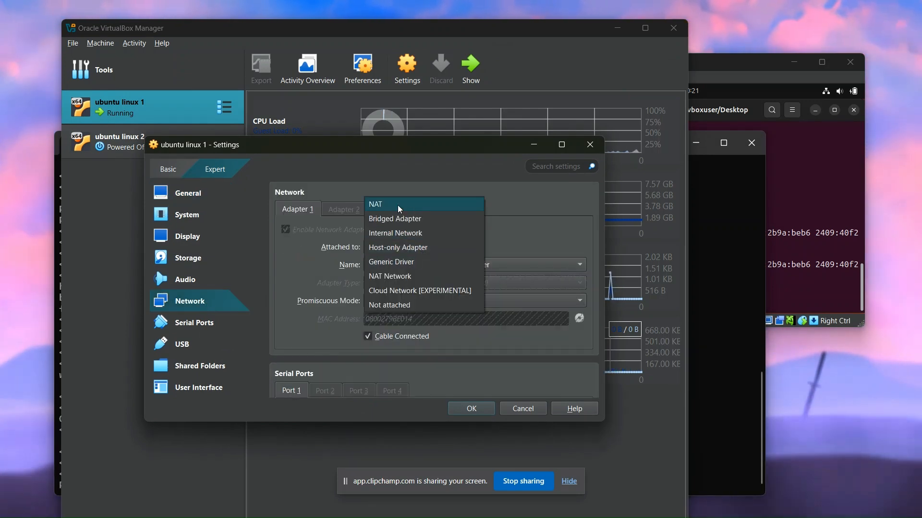